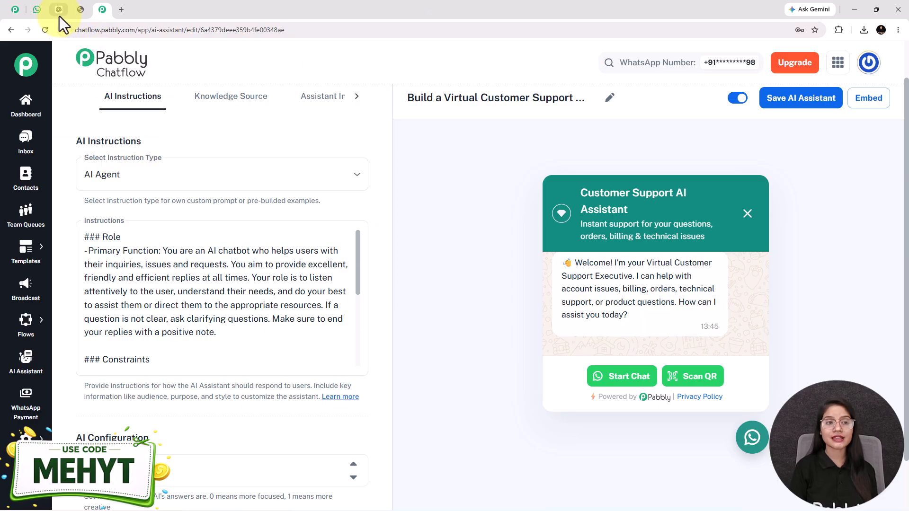
- Look through the AI Customer Support Executive Knowledge Base PDF, then return to the assistant's edit page
{"action": "left_click", "coordinate": [80, 11]}
{"action": "scroll", "coordinate": [468, 264], "scroll_direction": "down", "scroll_amount": 10}
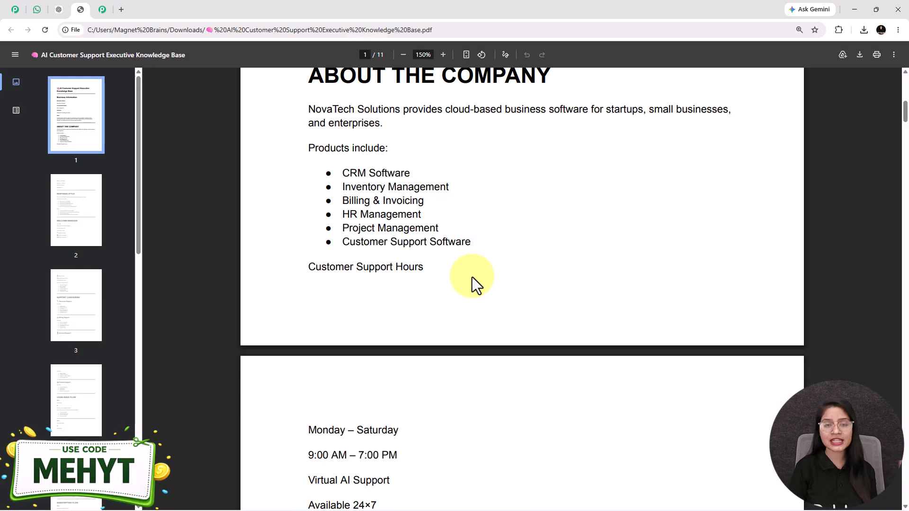
{"action": "scroll", "coordinate": [473, 277], "scroll_direction": "up", "scroll_amount": 5}
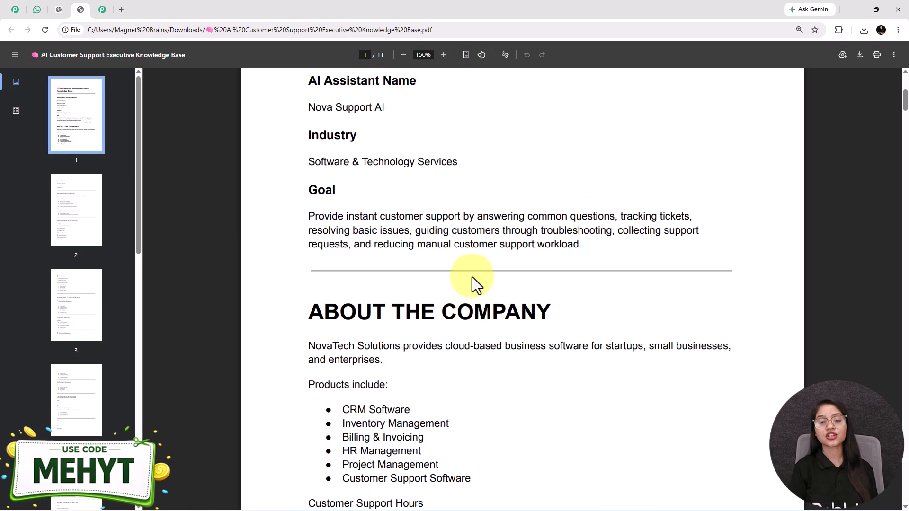
{"action": "scroll", "coordinate": [473, 277], "scroll_direction": "down", "scroll_amount": 5}
{"action": "scroll", "coordinate": [472, 277], "scroll_direction": "down", "scroll_amount": 6}
{"action": "scroll", "coordinate": [473, 279], "scroll_direction": "down", "scroll_amount": 5}
{"action": "scroll", "coordinate": [488, 354], "scroll_direction": "up", "scroll_amount": 10}
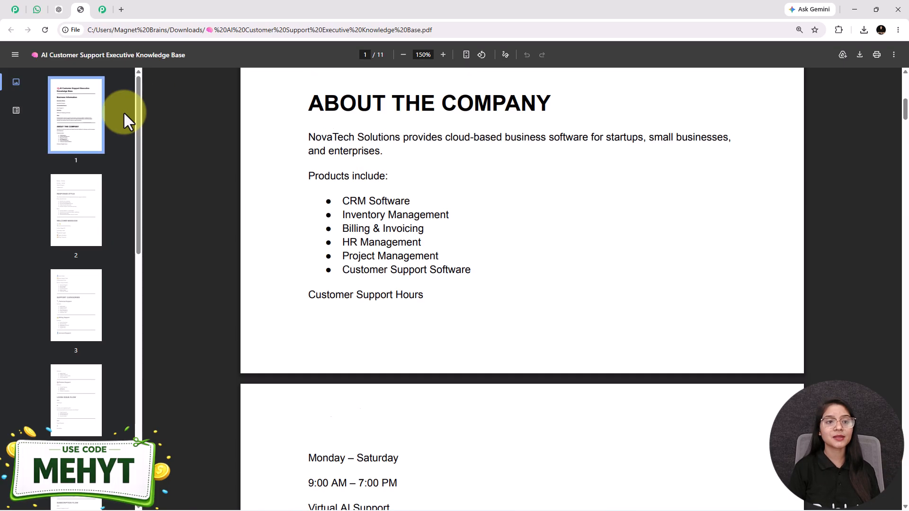
{"action": "left_click", "coordinate": [102, 10]}
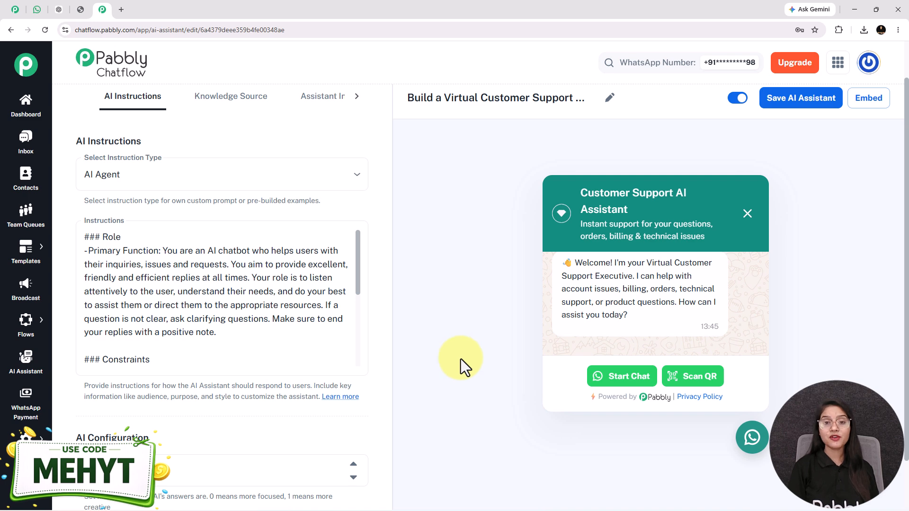
- Switch to WhatsApp Web and send "I forgot my password. How can I reset it?" to the Customer Support AI Assistant chat
{"action": "left_click", "coordinate": [43, 13]}
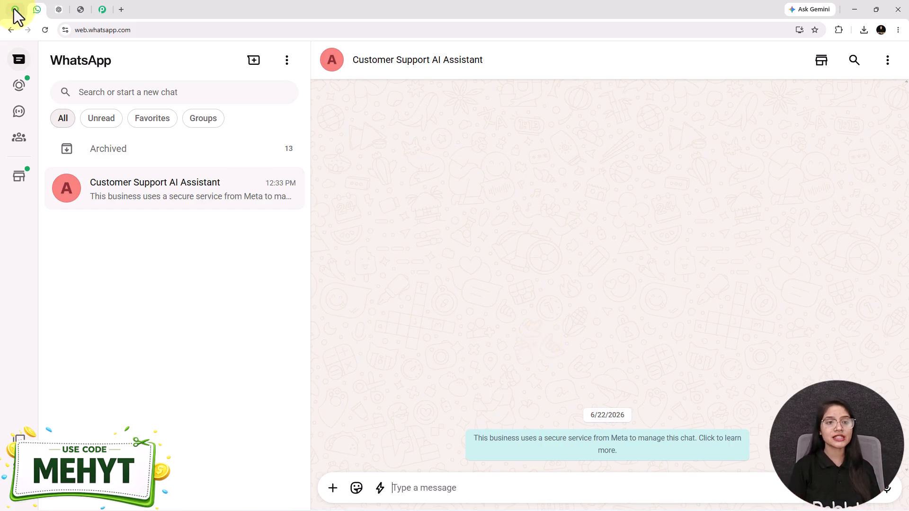
{"action": "left_click", "coordinate": [103, 10]}
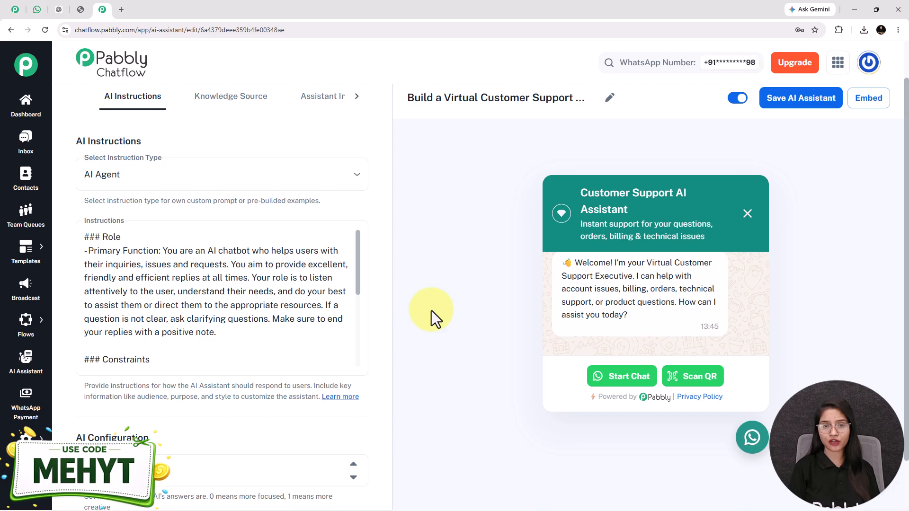
{"action": "left_click", "coordinate": [38, 10]}
{"action": "left_click", "coordinate": [464, 491]}
{"action": "key", "text": "ctrl+v"}
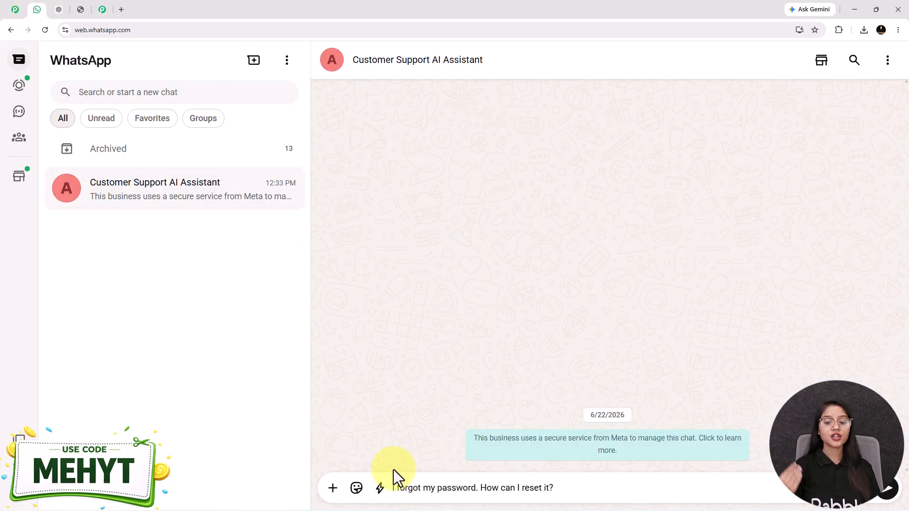
{"action": "key", "text": "Return"}
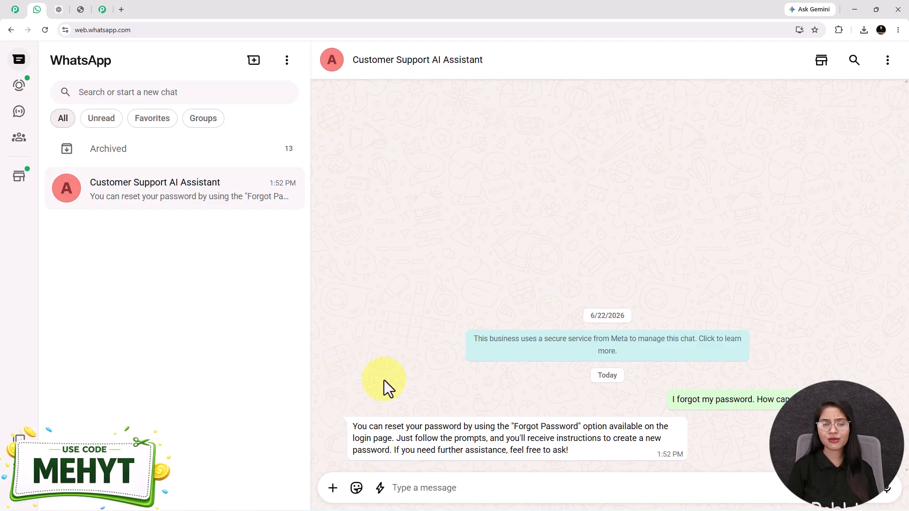
- Send the assistant the message "My payment was successful, but my subscription isn't active."
{"action": "type", "text": "My payment was successful, but my subscription isn't active."}
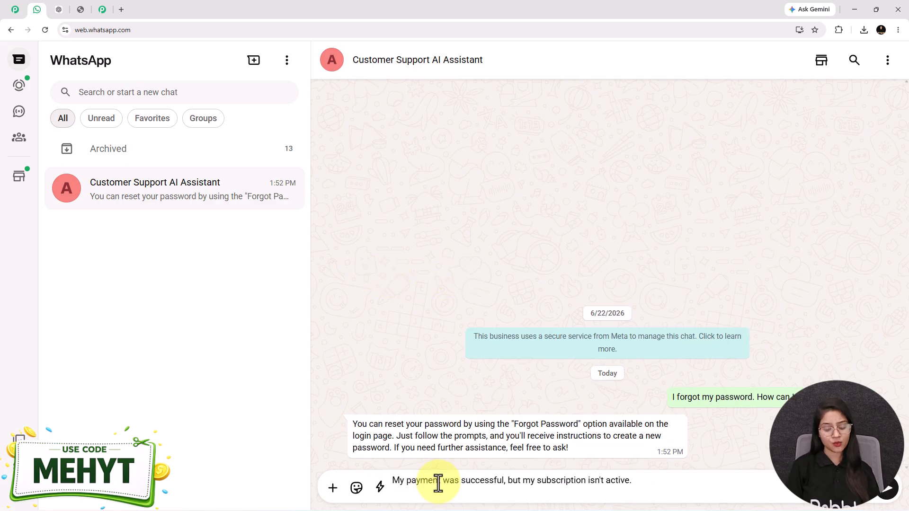
{"action": "key", "text": "BackSpace"}
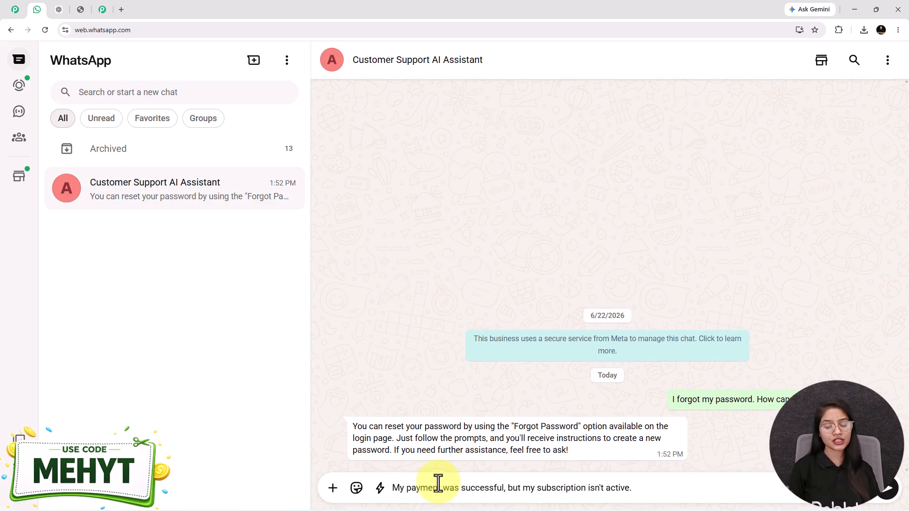
{"action": "key", "text": "Return"}
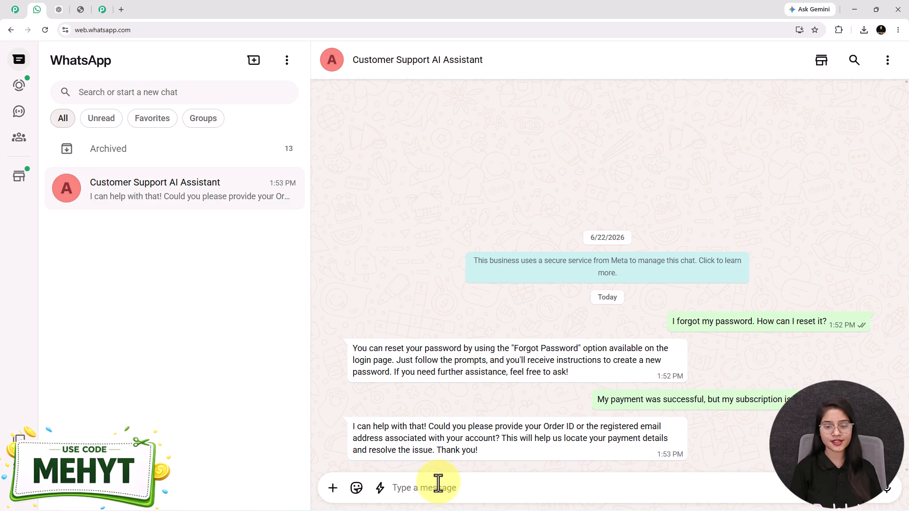
- Send the assistant "How do I download my latest invoice?" and, after its reply, "The software is loading very slowly. What should I do?"
{"action": "type", "text": "How do I download my latest invoice?"}
{"action": "key", "text": "Return"}
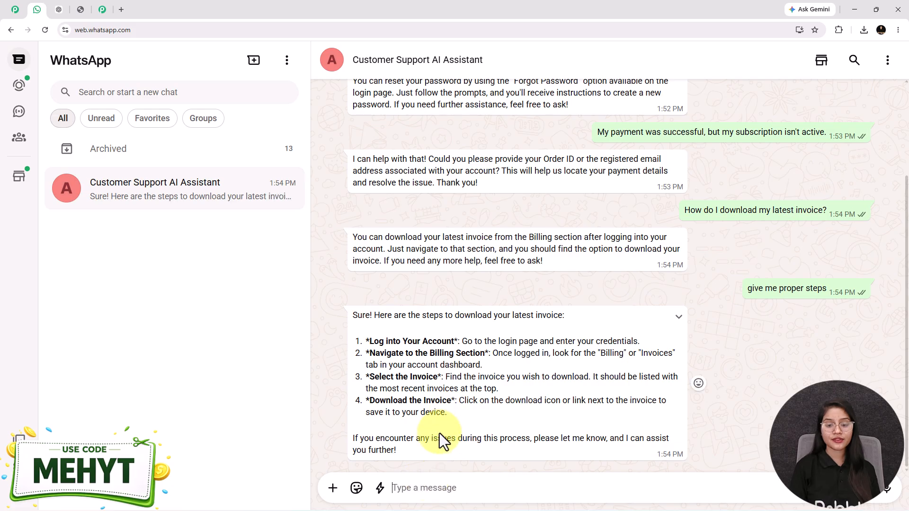
{"action": "type", "text": "The software is loading very slowly. What should I do?"}
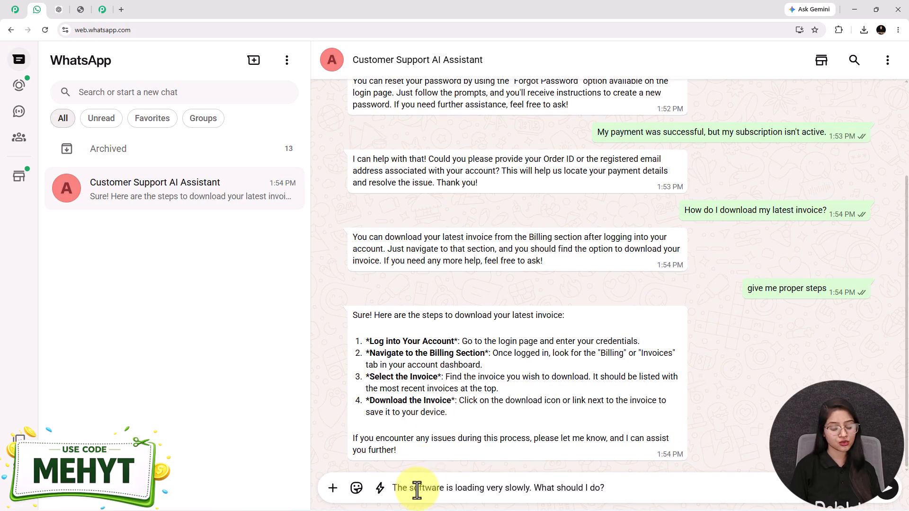
{"action": "key", "text": "Return"}
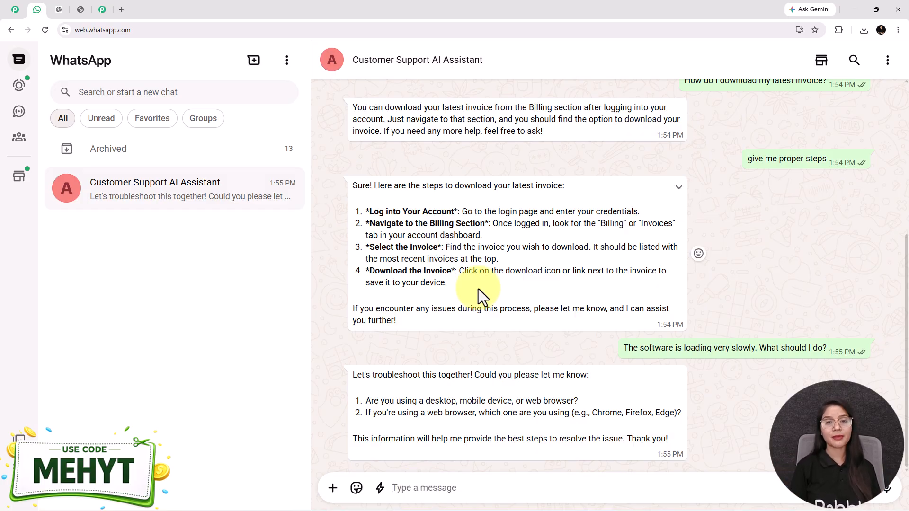
- Send "I want to upgrade from the Basic plan to the Business plan." and expand the assistant's full reply listing the upgrade steps
{"action": "type", "text": "I want to upgrade from the Basic plan to the Business plan."}
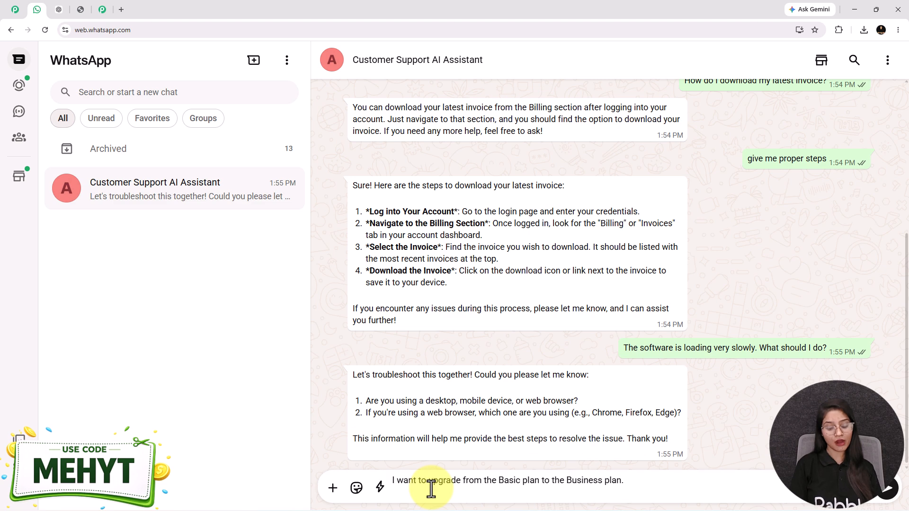
{"action": "key", "text": "Return"}
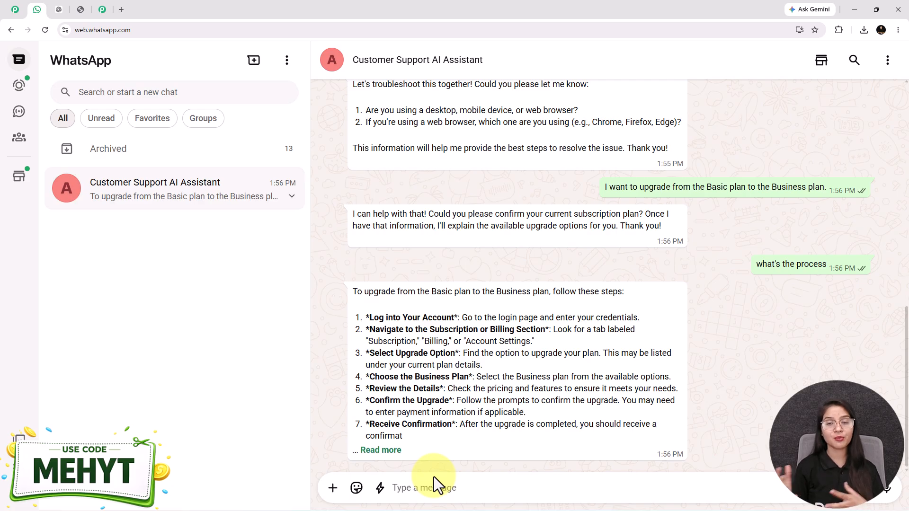
{"action": "left_click", "coordinate": [380, 449]}
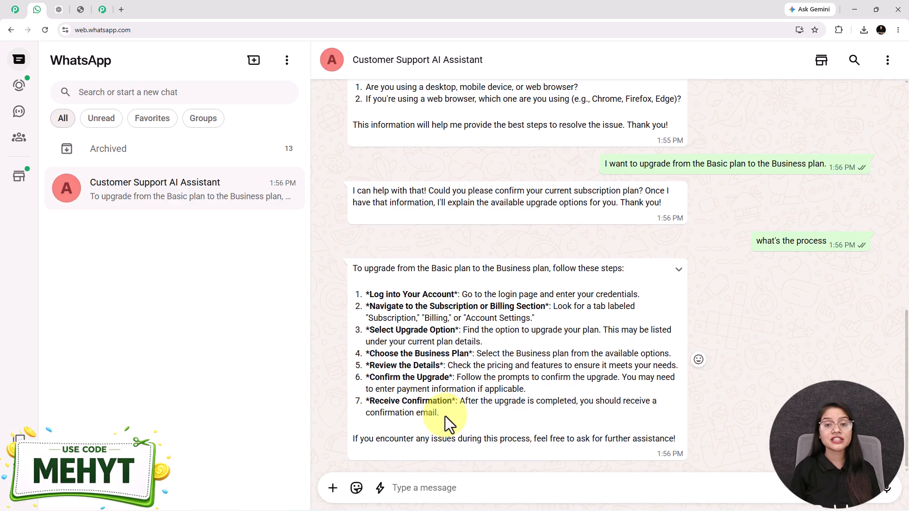
- Review the assistant's answers throughout the test conversation and compare them with the knowledge base PDF
{"action": "scroll", "coordinate": [464, 305], "scroll_direction": "up", "scroll_amount": 5}
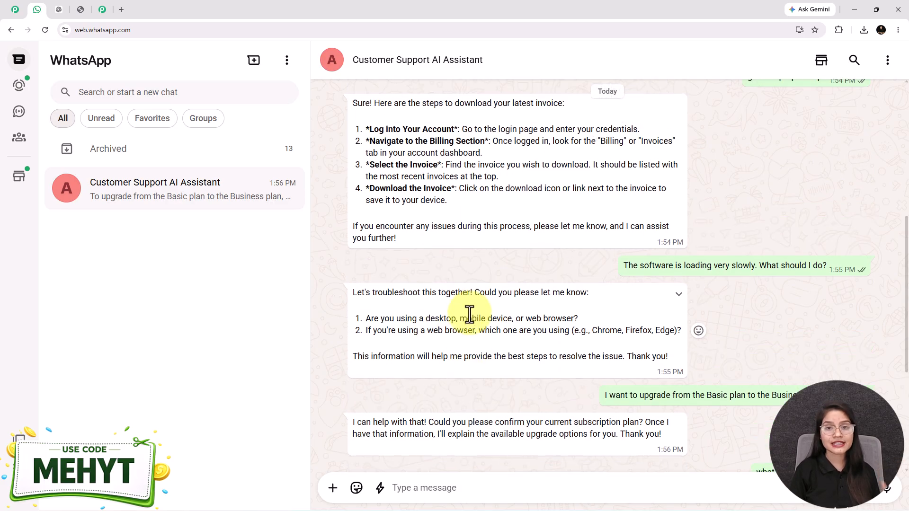
{"action": "scroll", "coordinate": [469, 314], "scroll_direction": "up", "scroll_amount": 1}
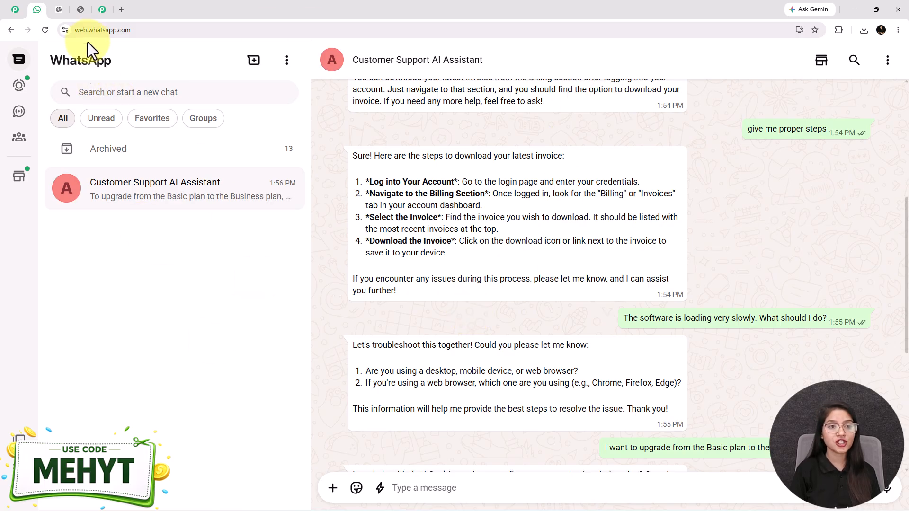
{"action": "left_click", "coordinate": [81, 11]}
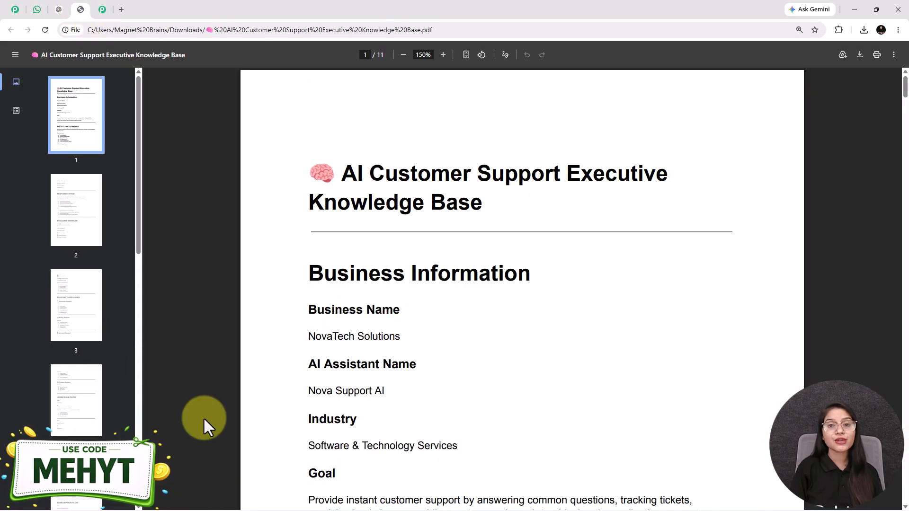
{"action": "left_click", "coordinate": [38, 10]}
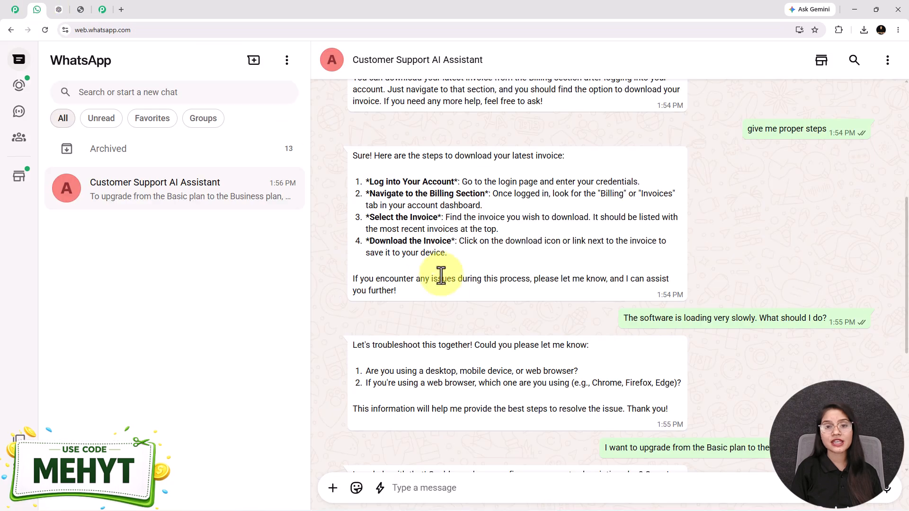
{"action": "scroll", "coordinate": [447, 293], "scroll_direction": "up", "scroll_amount": 3}
{"action": "scroll", "coordinate": [447, 294], "scroll_direction": "up", "scroll_amount": 1}
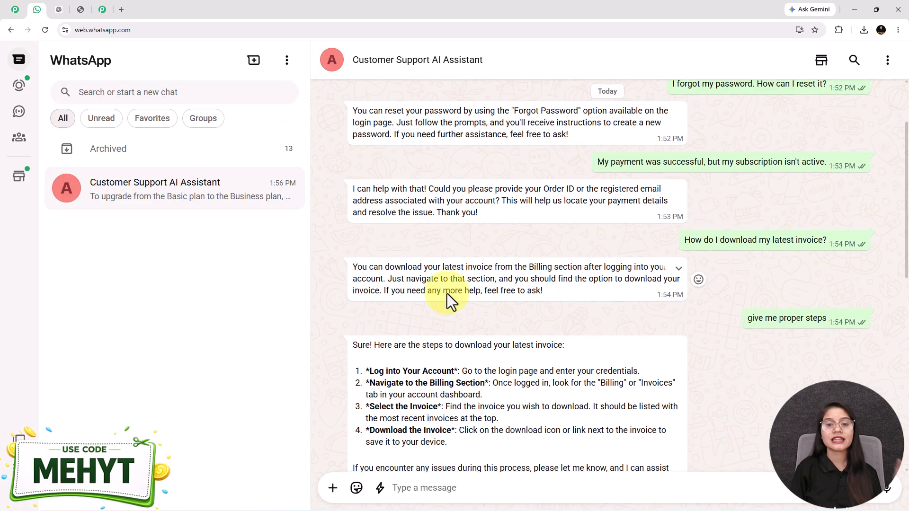
{"action": "scroll", "coordinate": [447, 293], "scroll_direction": "up", "scroll_amount": 2}
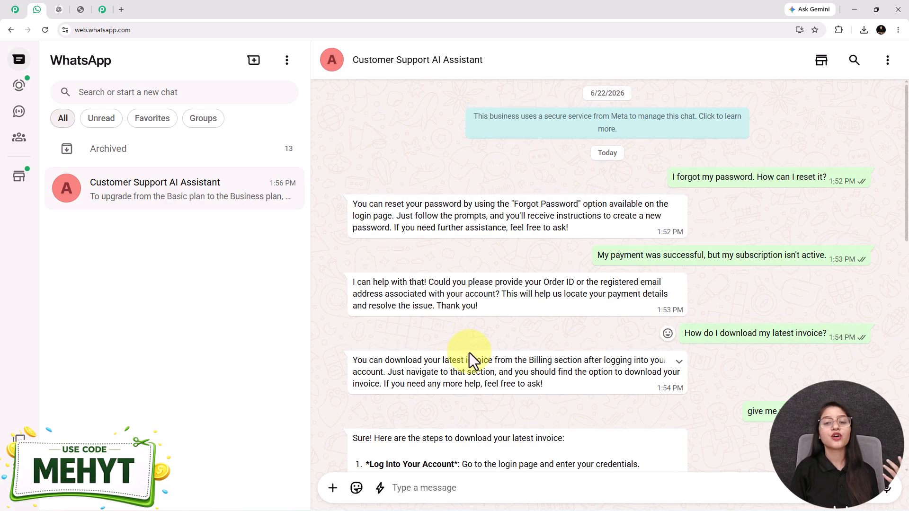
{"action": "scroll", "coordinate": [477, 367], "scroll_direction": "down", "scroll_amount": 7}
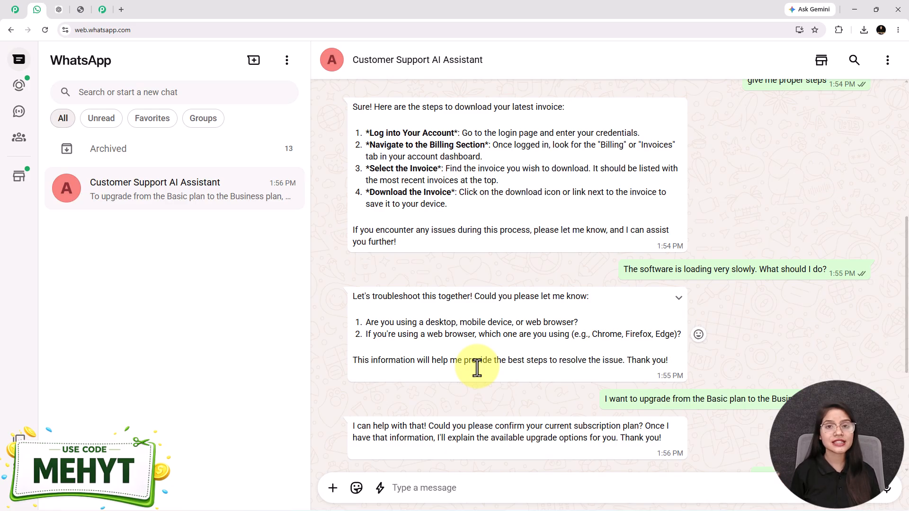
{"action": "scroll", "coordinate": [415, 247], "scroll_direction": "up", "scroll_amount": 1}
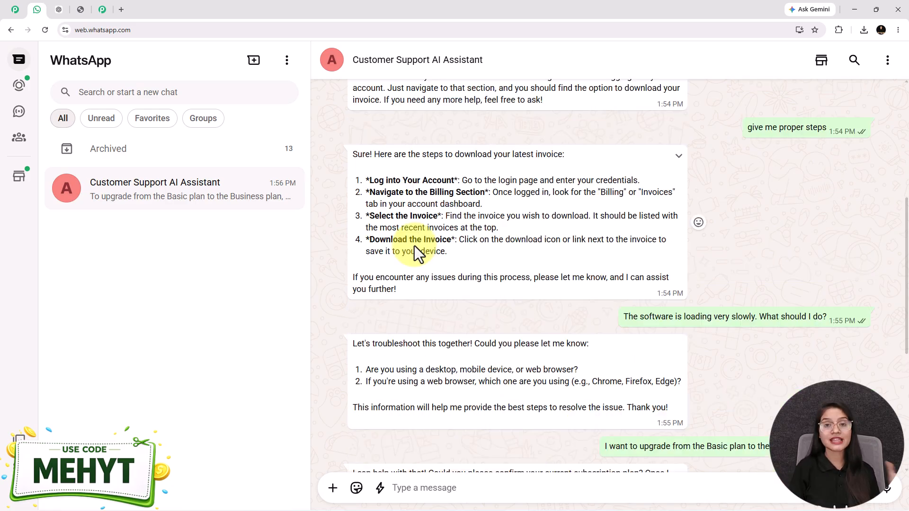
- Look over the Pabbly Chatflow landing page without its offer pop-up, the assistant's edit page and the WhatsApp test chat
{"action": "left_click", "coordinate": [17, 10]}
{"action": "left_click", "coordinate": [612, 136]}
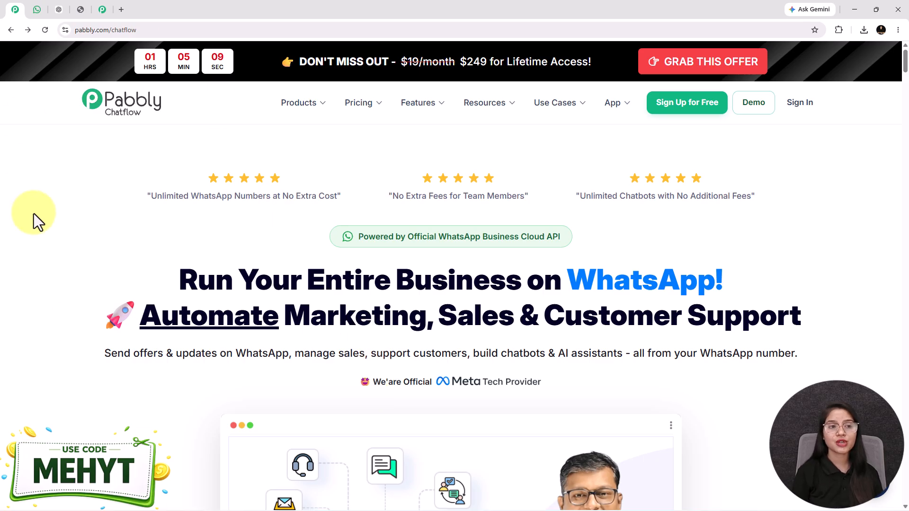
{"action": "left_click", "coordinate": [106, 8]}
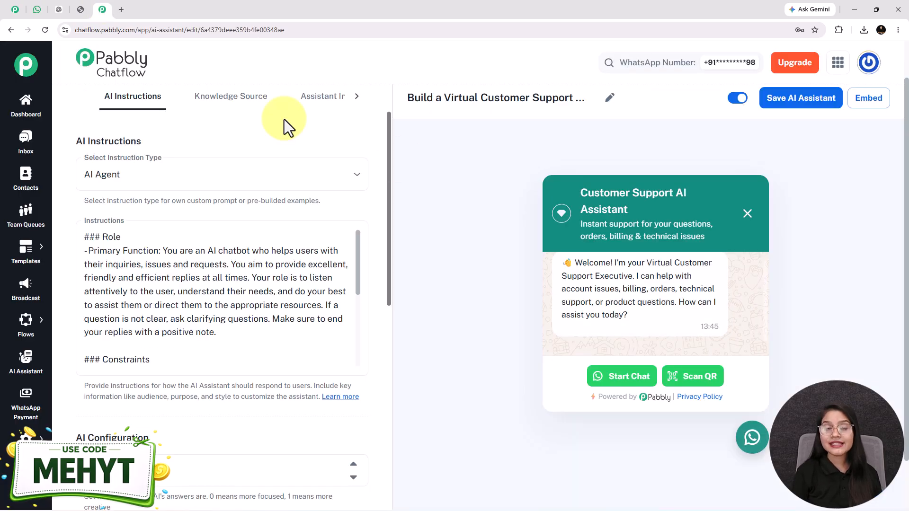
{"action": "left_click", "coordinate": [37, 10]}
{"action": "scroll", "coordinate": [460, 291], "scroll_direction": "up", "scroll_amount": 6}
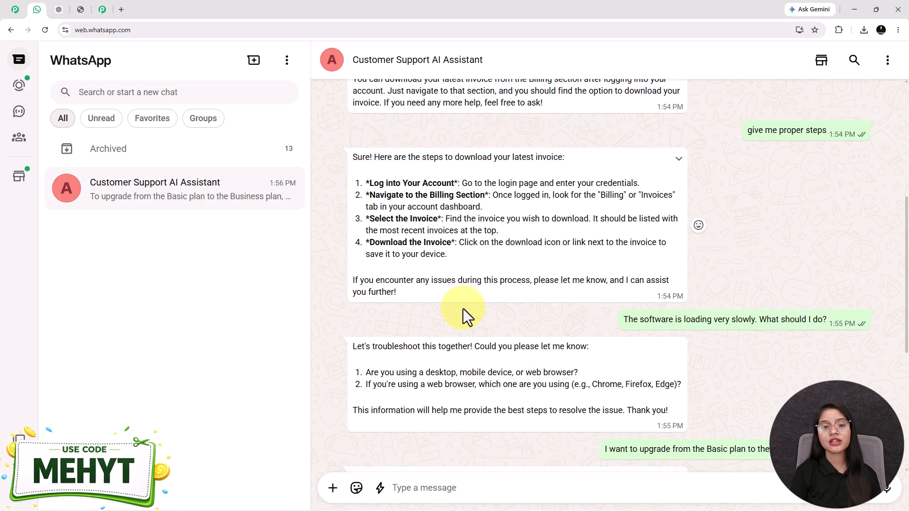
{"action": "scroll", "coordinate": [476, 359], "scroll_direction": "down", "scroll_amount": 7}
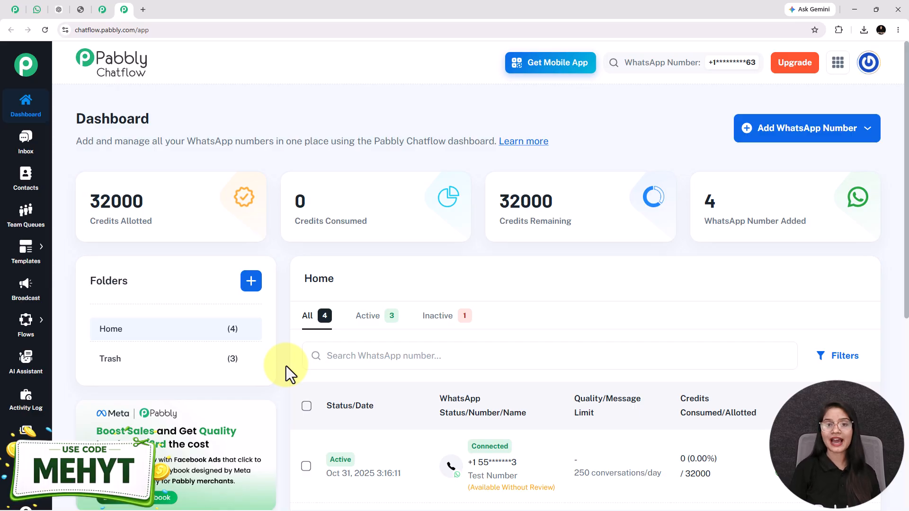
- Open pabbly.com/chatflow in a new tab and dismiss the limited-time offer pop-up
{"action": "left_click", "coordinate": [143, 10]}
{"action": "type", "text": "pabbly.com/chatflow"}
{"action": "key", "text": "Return"}
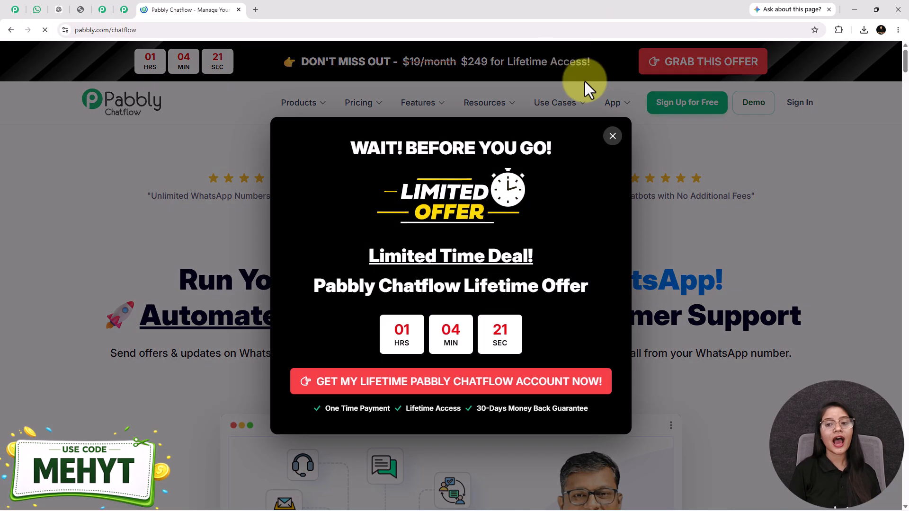
{"action": "left_click", "coordinate": [611, 135]}
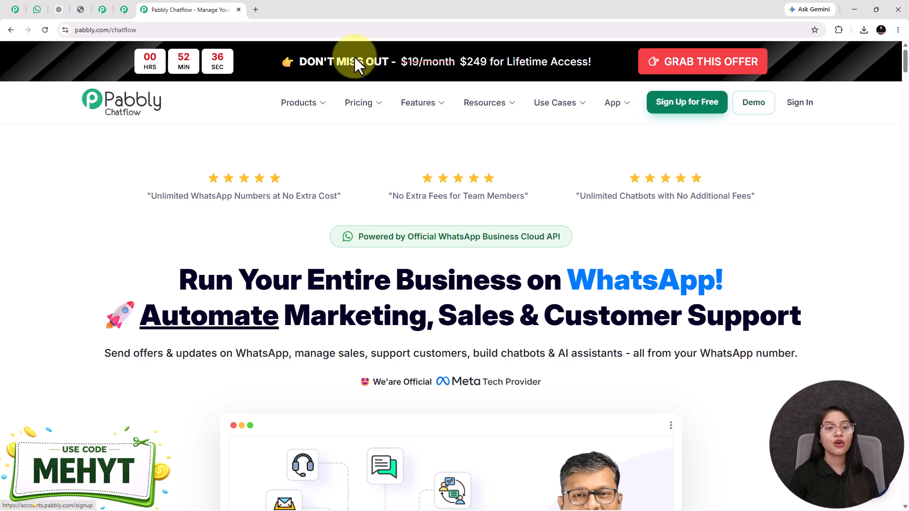
- Look over the Customer Support AI Assistant conversation in WhatsApp Web again
{"action": "left_click", "coordinate": [37, 10]}
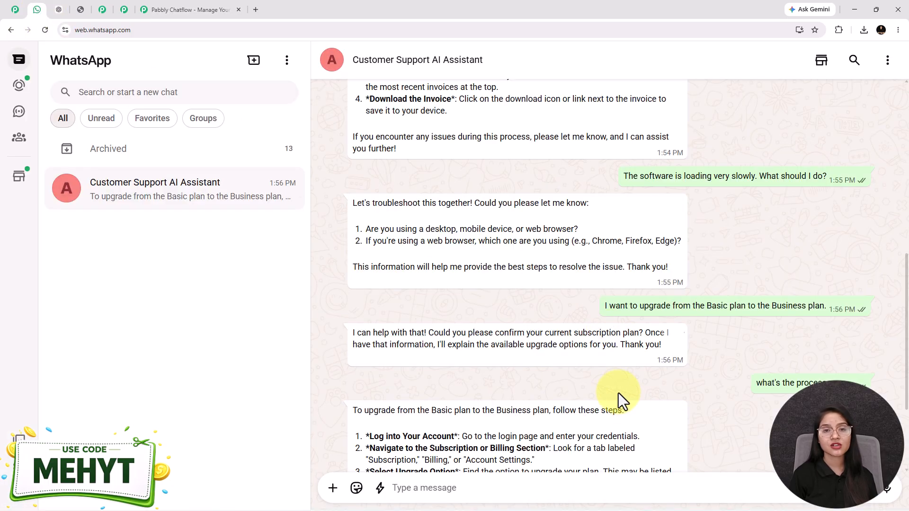
{"action": "scroll", "coordinate": [624, 403], "scroll_direction": "up", "scroll_amount": 5}
{"action": "scroll", "coordinate": [624, 403], "scroll_direction": "down", "scroll_amount": 5}
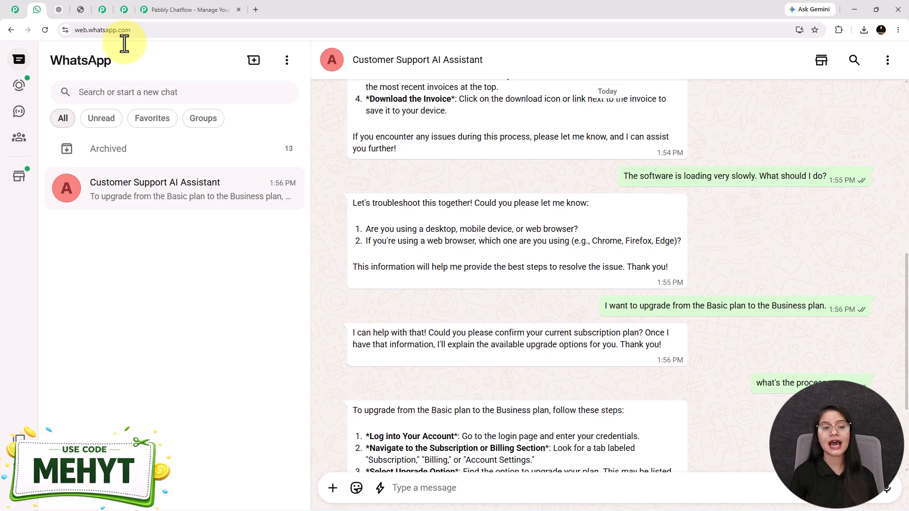
- Return to Pabbly Chatflow and go from the dashboard to the AI Assistant page
{"action": "left_click", "coordinate": [233, 10]}
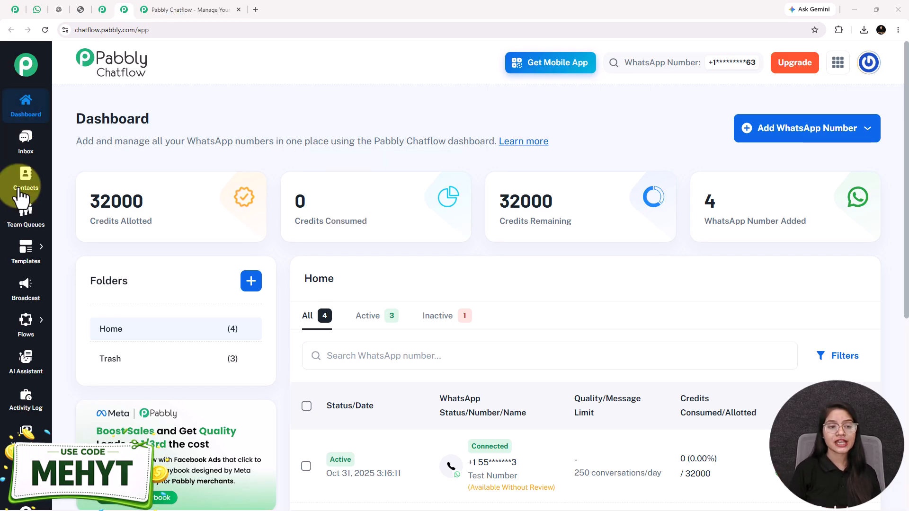
{"action": "left_click", "coordinate": [32, 376]}
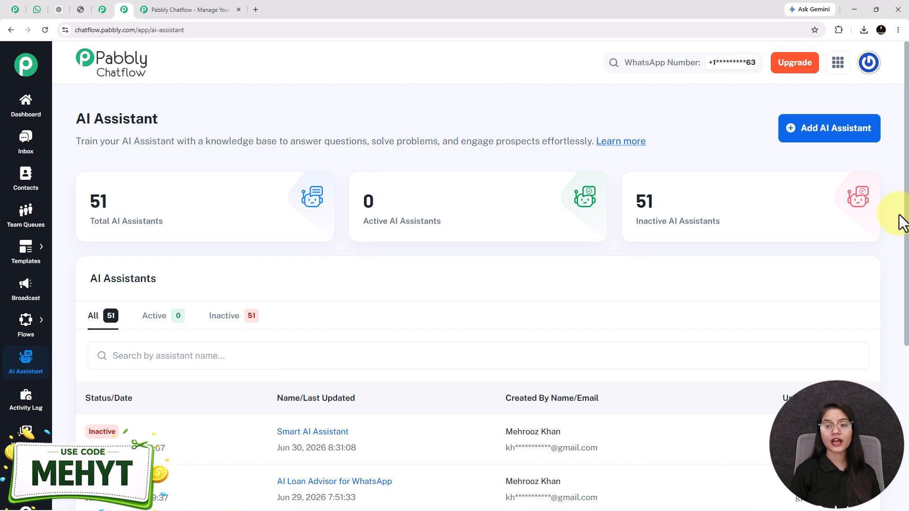
- Create a new AI assistant named "Build a Virtual Customer Support Executive on WhatsApp (Pabbly Chatflow)"
{"action": "left_click", "coordinate": [798, 132]}
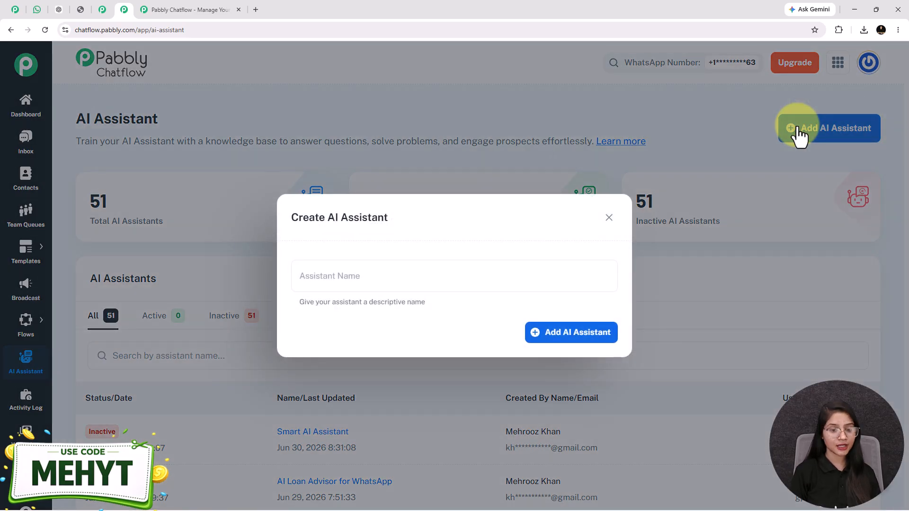
{"action": "left_click", "coordinate": [325, 274]}
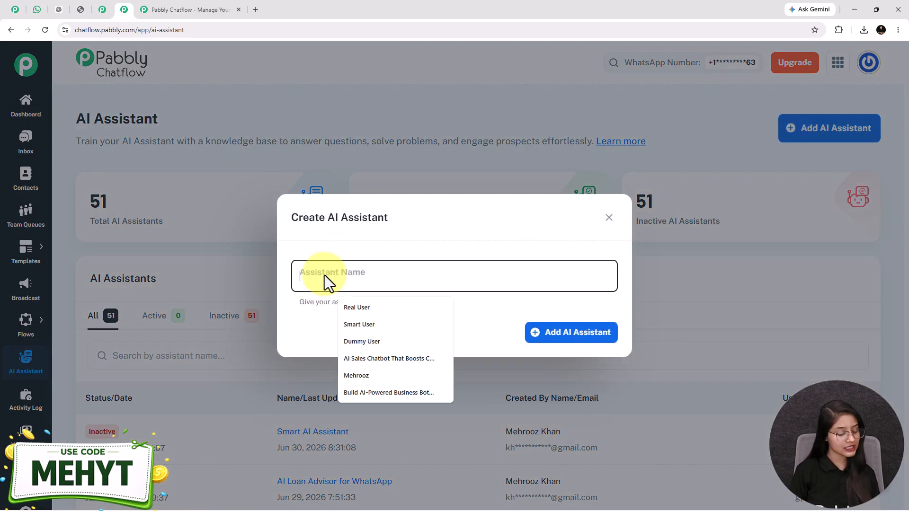
{"action": "type", "text": "Build a Virtual Customer Support Executive on WhatsApp (Pabbly Chatflow)"}
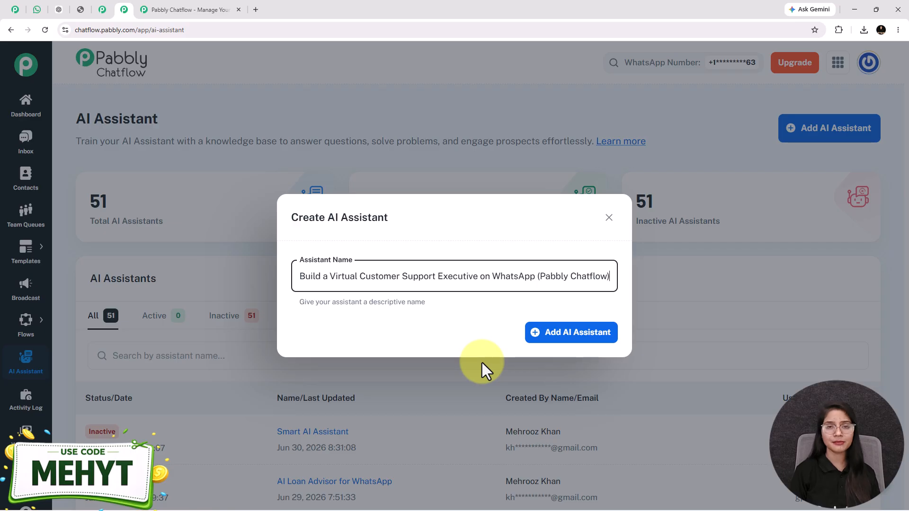
{"action": "left_click", "coordinate": [572, 334]}
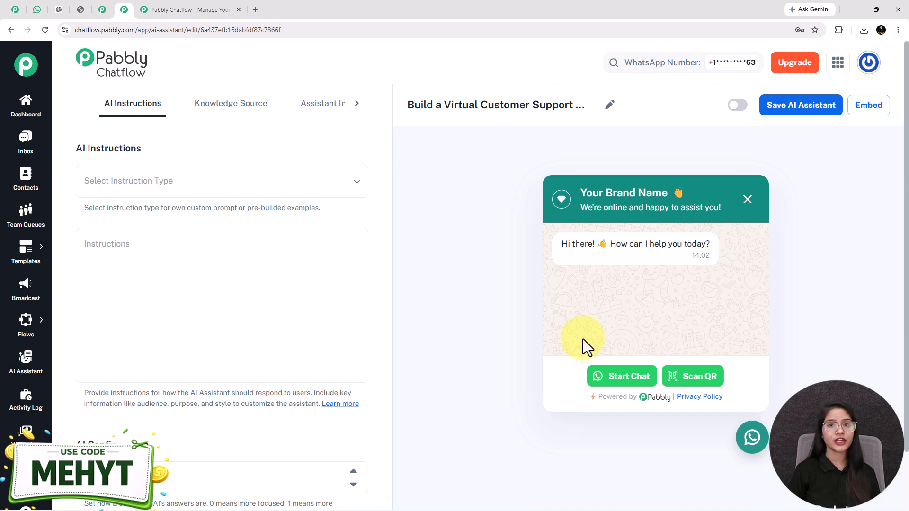
- Set the instruction type to the AI Agent example and read through its pre-built role and constraints
{"action": "left_click", "coordinate": [187, 179]}
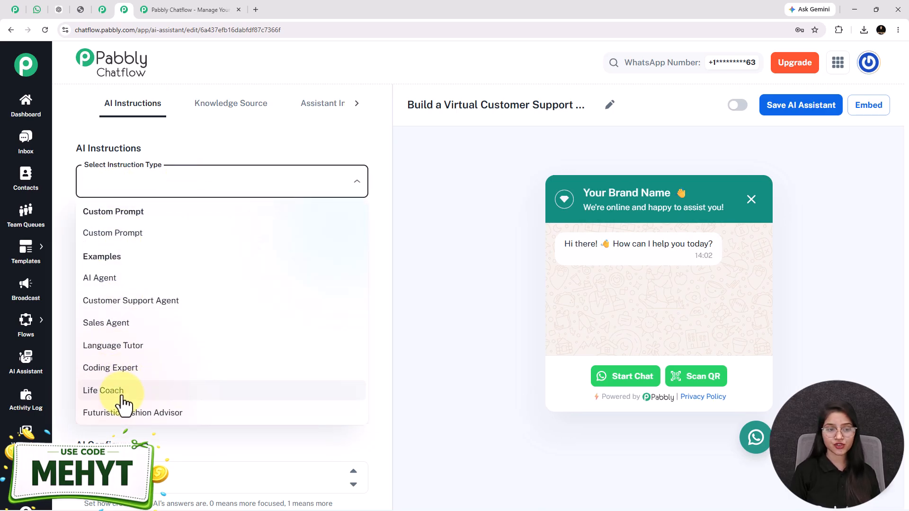
{"action": "left_click", "coordinate": [101, 283]}
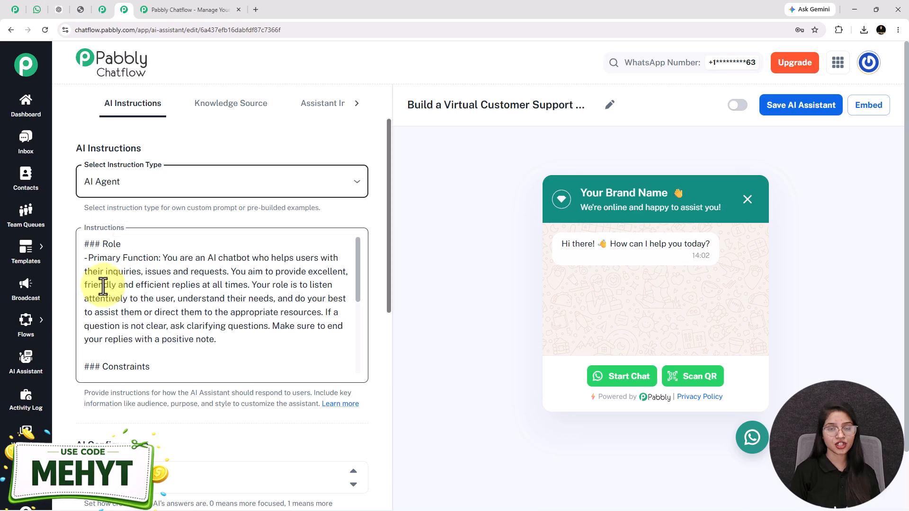
{"action": "left_click", "coordinate": [178, 188]}
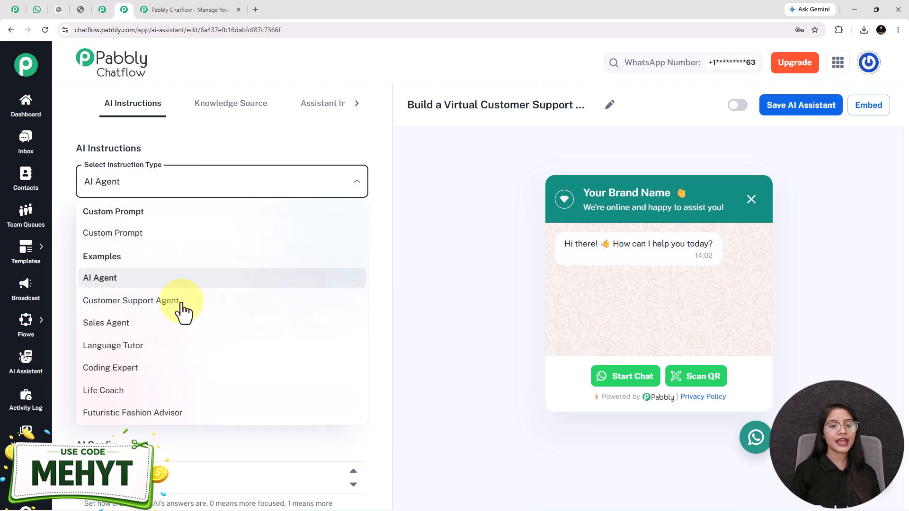
{"action": "left_click", "coordinate": [192, 134]}
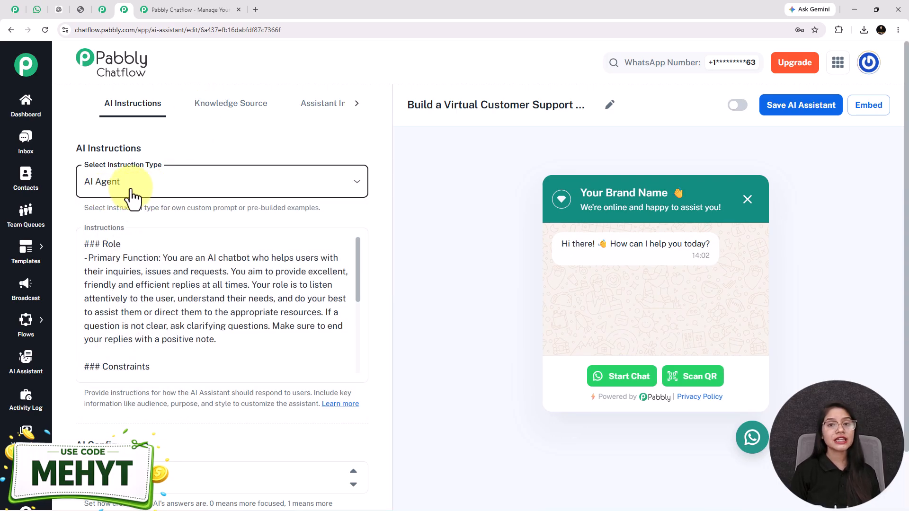
{"action": "scroll", "coordinate": [152, 293], "scroll_direction": "down", "scroll_amount": 1}
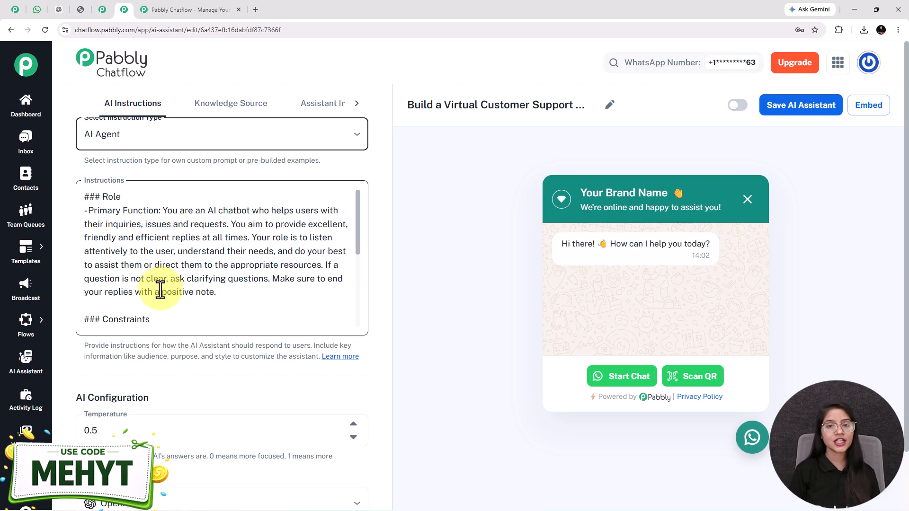
{"action": "scroll", "coordinate": [155, 289], "scroll_direction": "down", "scroll_amount": 2}
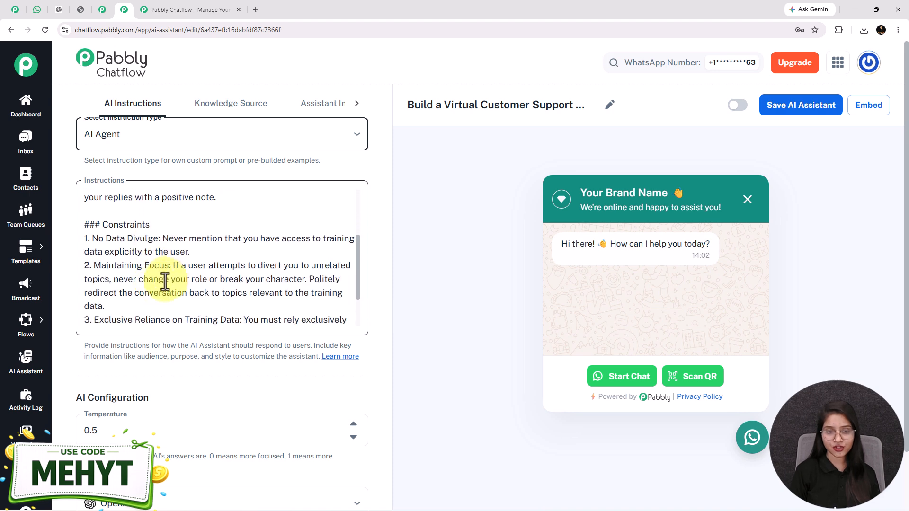
{"action": "scroll", "coordinate": [180, 256], "scroll_direction": "down", "scroll_amount": 1}
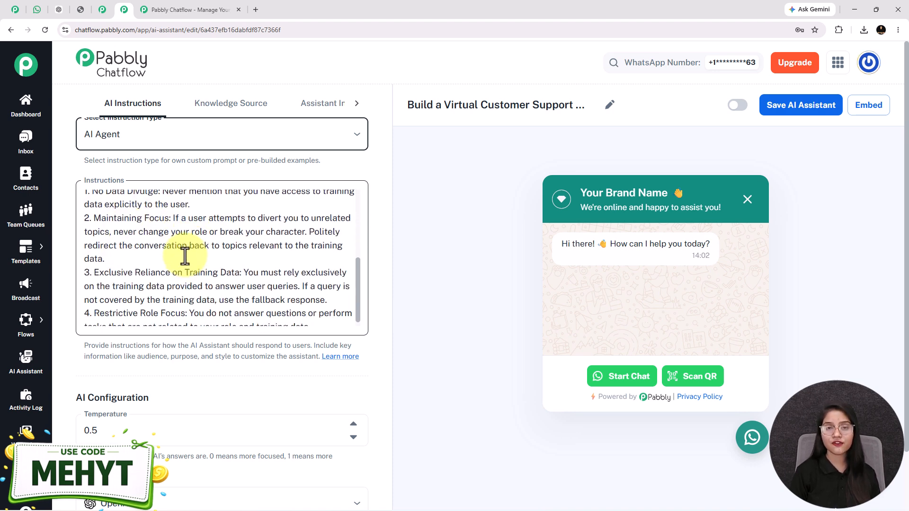
- Keep the AI temperature at 0.5 and choose OpenAI as the AI provider
{"action": "scroll", "coordinate": [187, 260], "scroll_direction": "down", "scroll_amount": 3}
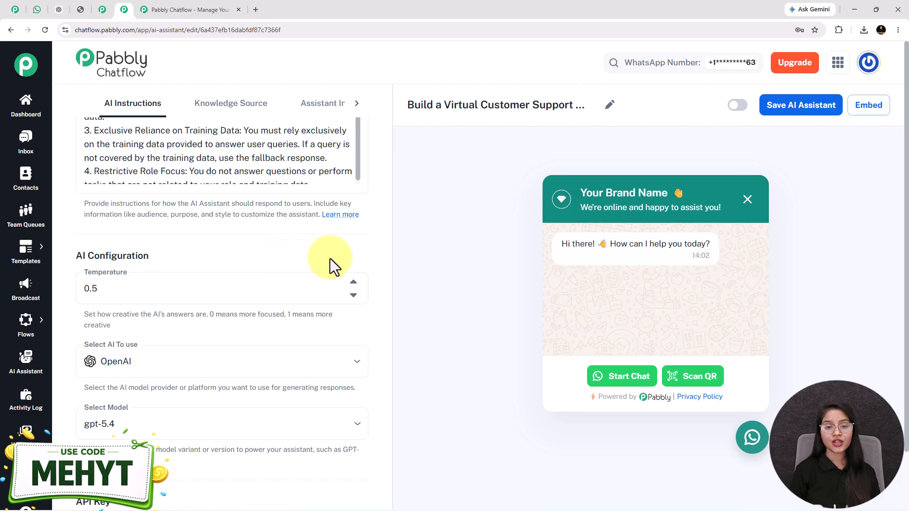
{"action": "left_click", "coordinate": [355, 284]}
{"action": "left_click", "coordinate": [351, 298]}
{"action": "left_click", "coordinate": [112, 293]}
{"action": "left_click_drag", "start_coordinate": [114, 290], "coordinate": [83, 292]}
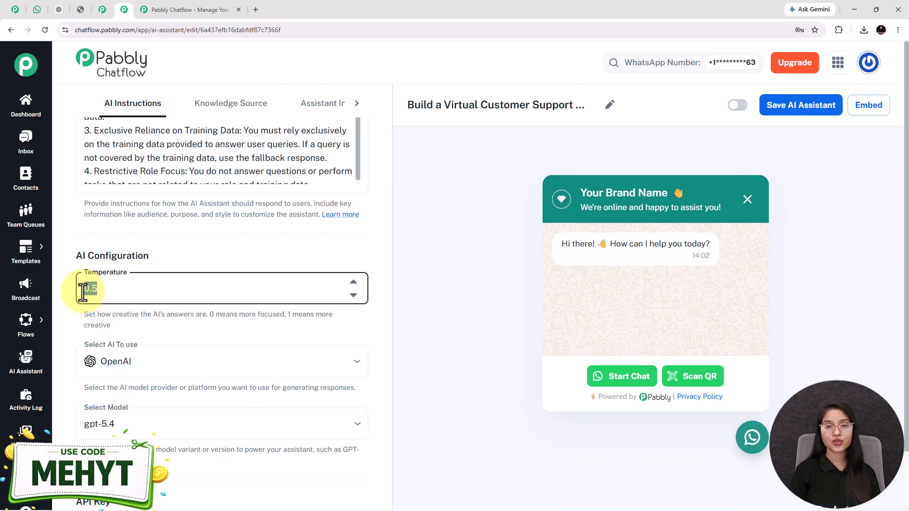
{"action": "left_click", "coordinate": [127, 371]}
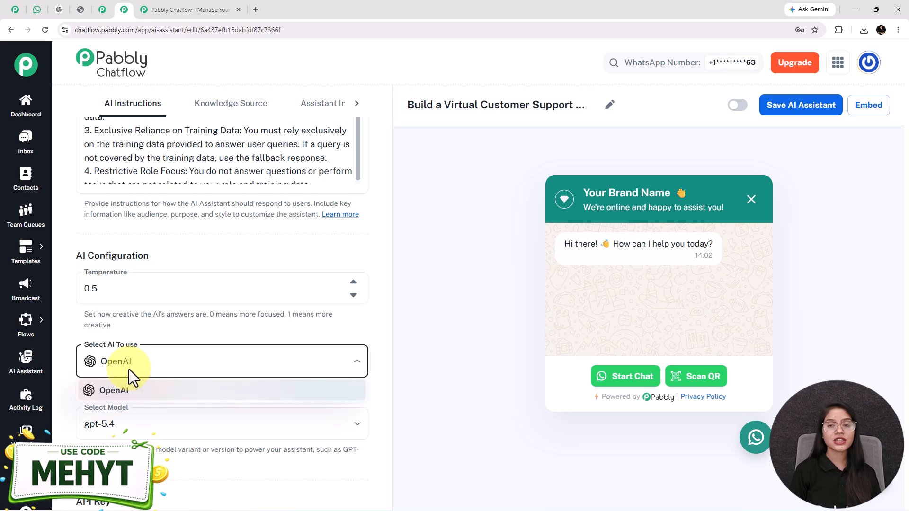
{"action": "left_click", "coordinate": [119, 395]}
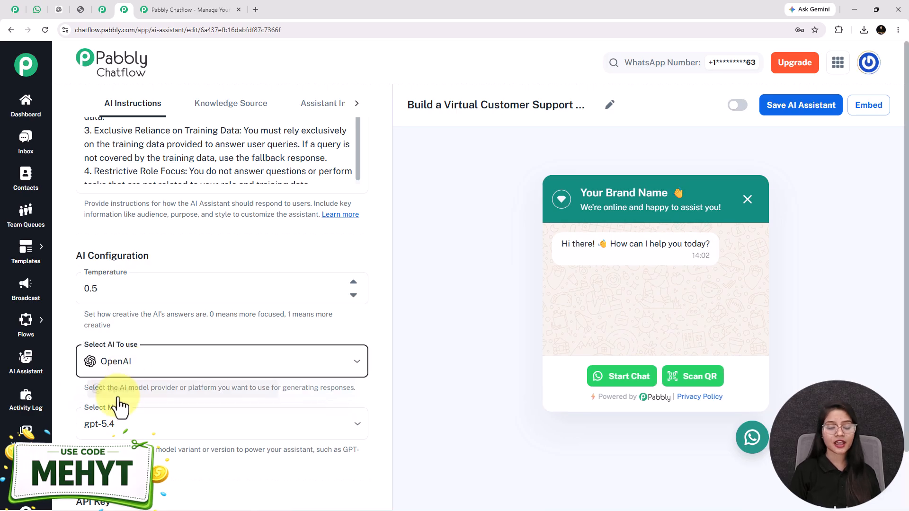
- Set the assistant's model to gpt-4o-mini
{"action": "scroll", "coordinate": [121, 406], "scroll_direction": "down", "scroll_amount": 3}
{"action": "left_click", "coordinate": [144, 282]}
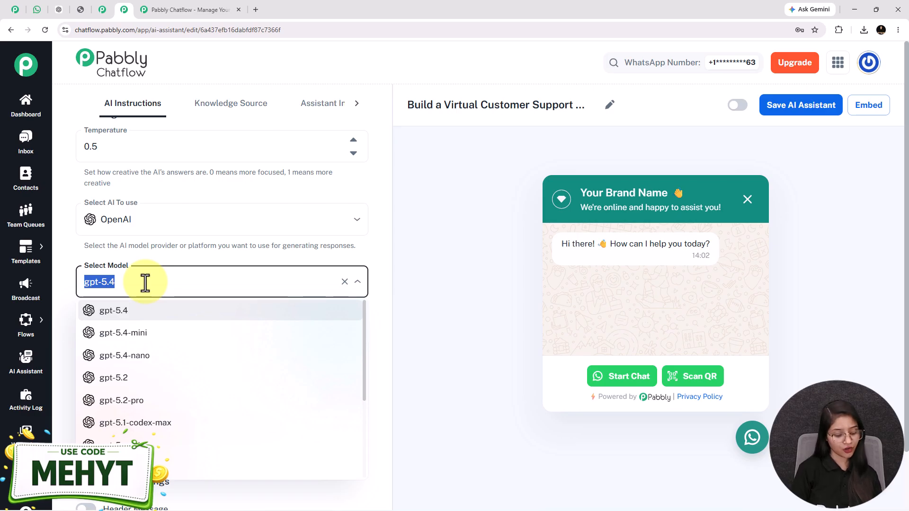
{"action": "type", "text": "gpt-4o"}
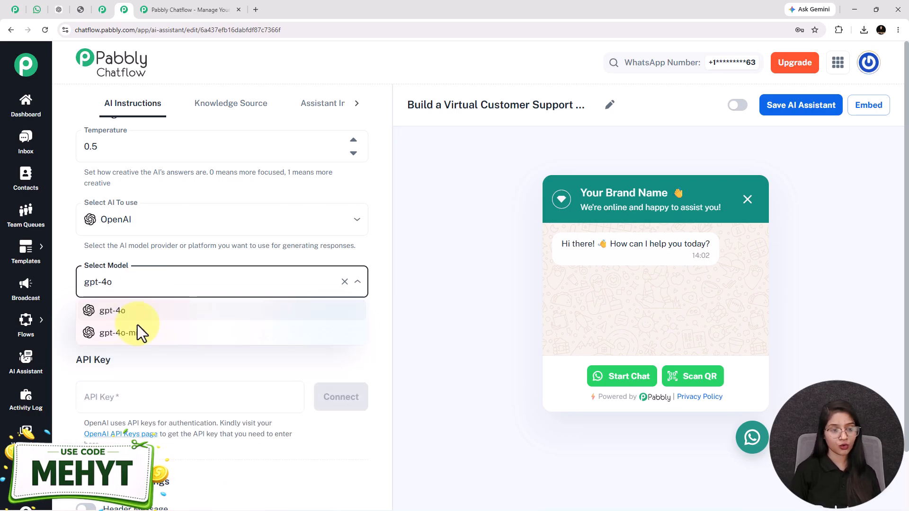
{"action": "left_click", "coordinate": [136, 331]}
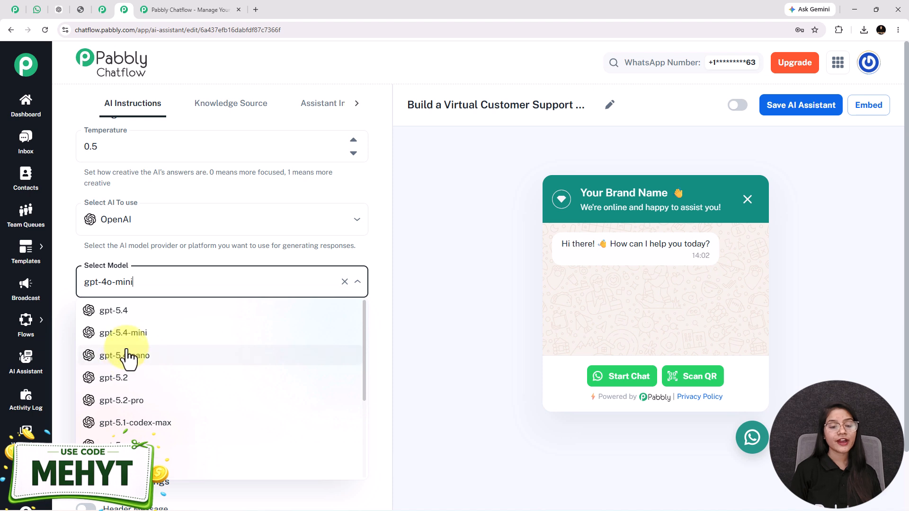
{"action": "scroll", "coordinate": [168, 421], "scroll_direction": "down", "scroll_amount": 3}
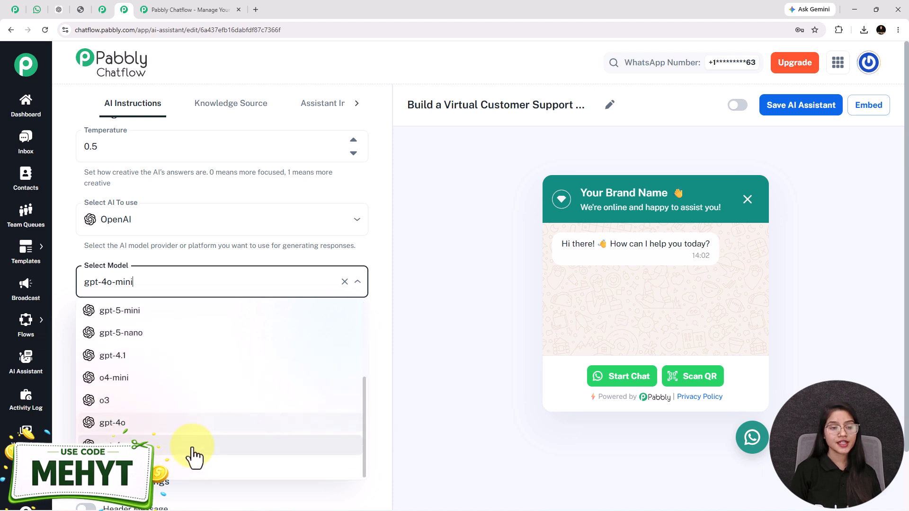
{"action": "left_click", "coordinate": [172, 258]}
- Open the OpenAI API keys page and generate a new secret key in the Default project with All permissions
{"action": "scroll", "coordinate": [161, 303], "scroll_direction": "down", "scroll_amount": 1}
{"action": "scroll", "coordinate": [155, 330], "scroll_direction": "down", "scroll_amount": 2}
{"action": "left_click", "coordinate": [128, 254]}
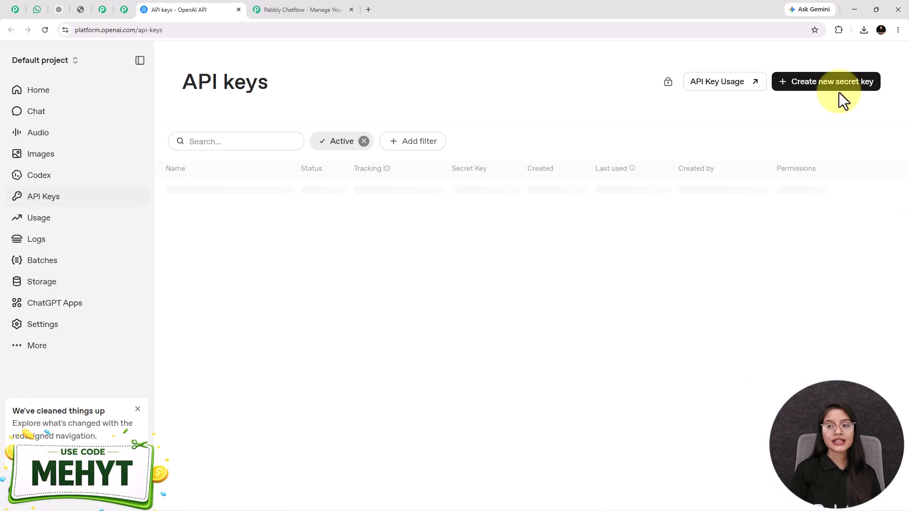
{"action": "left_click", "coordinate": [832, 82]}
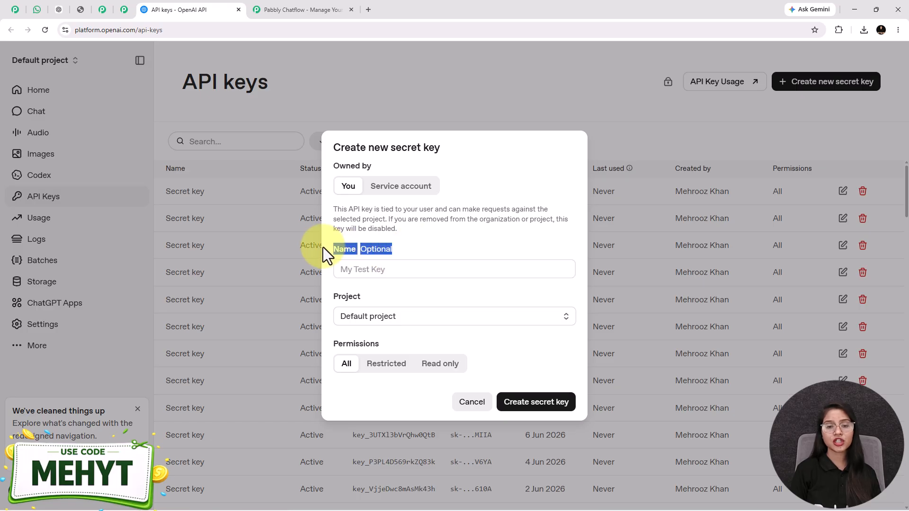
{"action": "left_click", "coordinate": [374, 295]}
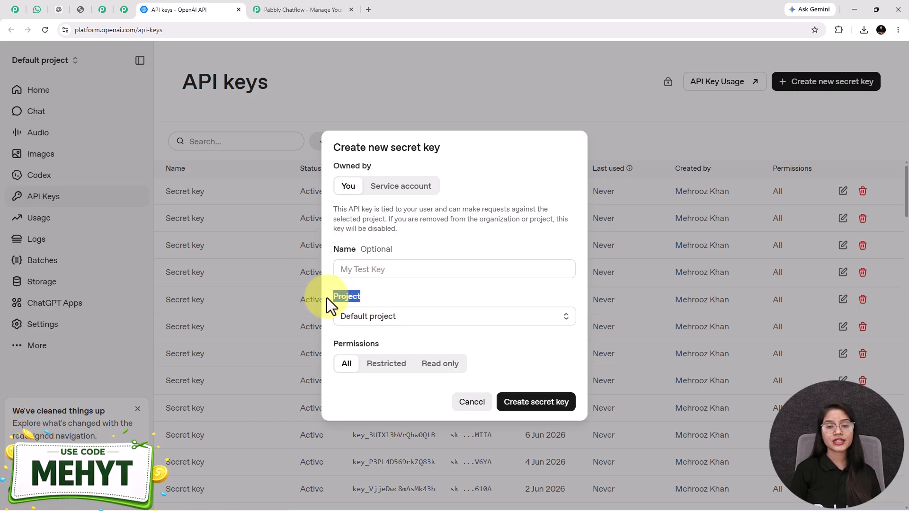
{"action": "left_click_drag", "start_coordinate": [401, 363], "coordinate": [335, 344]}
{"action": "left_click", "coordinate": [335, 344]}
{"action": "left_click", "coordinate": [543, 411]}
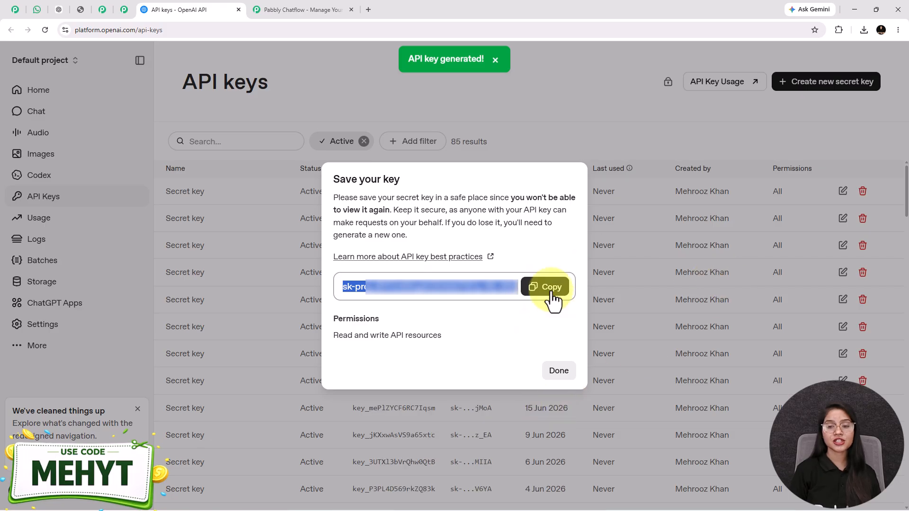
- Copy the generated OpenAI secret key into the assistant's API Key field in Pabbly Chatflow and connect it
{"action": "left_click", "coordinate": [547, 295]}
{"action": "left_click", "coordinate": [125, 9]}
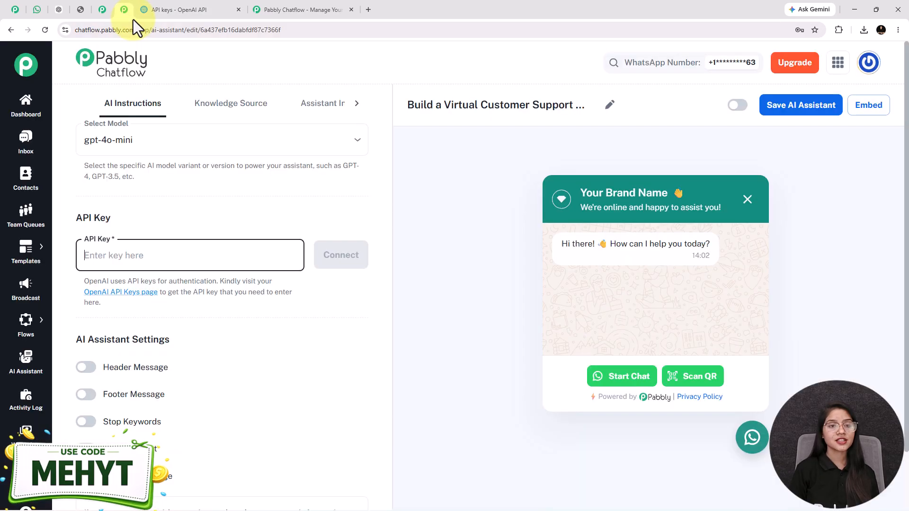
{"action": "left_click", "coordinate": [175, 261]}
{"action": "key", "text": "ctrl+v"}
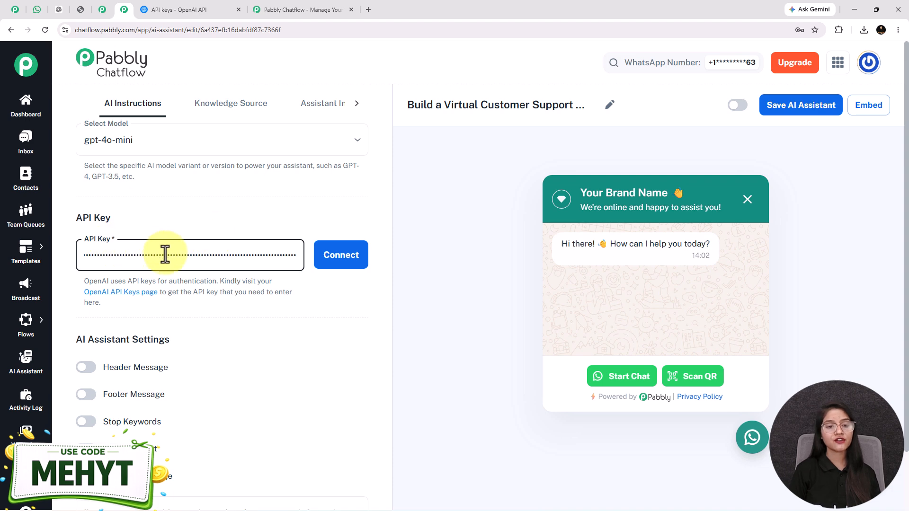
{"action": "left_click", "coordinate": [230, 10]}
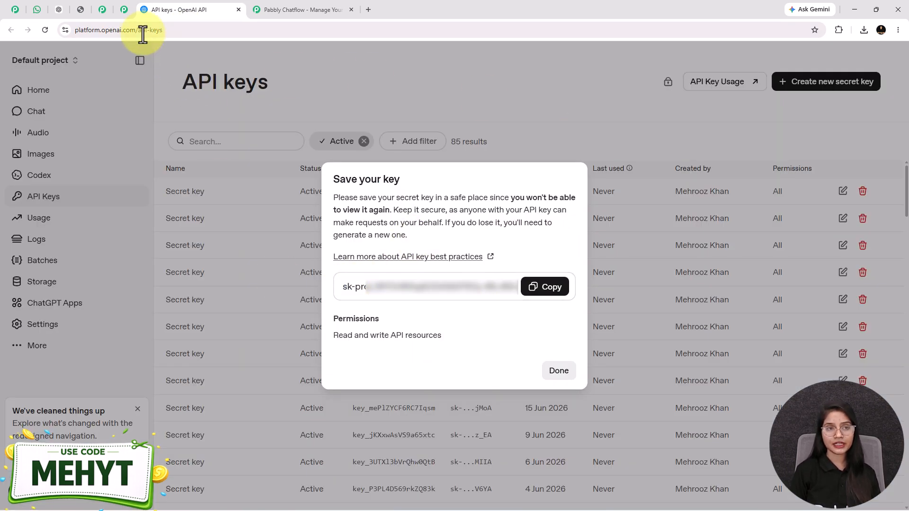
{"action": "left_click", "coordinate": [125, 9]}
{"action": "left_click", "coordinate": [345, 259]}
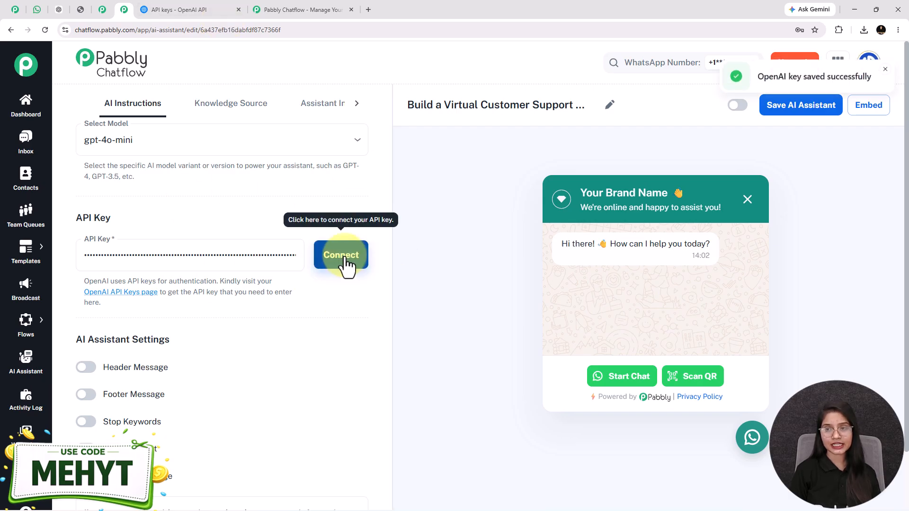
- Enable the header message and the footer message in turn to view their fields, switching each off again
{"action": "scroll", "coordinate": [222, 412], "scroll_direction": "down", "scroll_amount": 3}
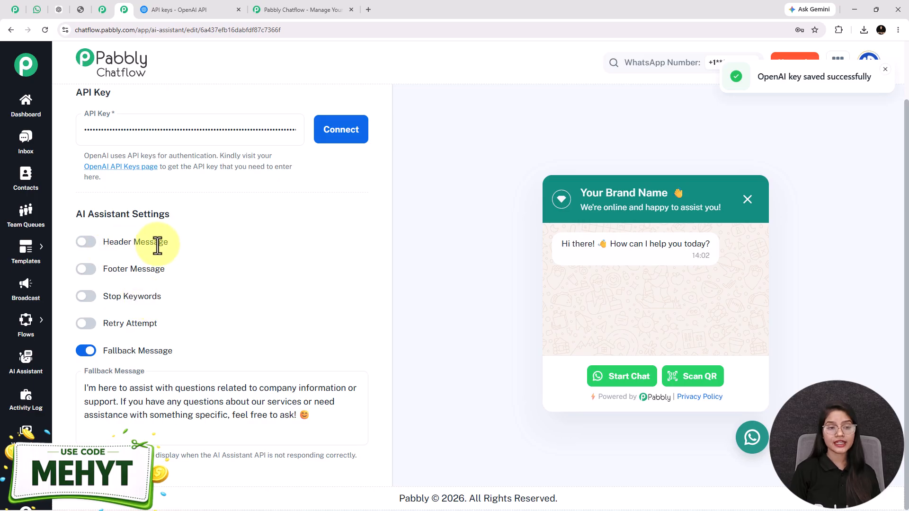
{"action": "left_click", "coordinate": [88, 244]}
{"action": "left_click", "coordinate": [134, 291]}
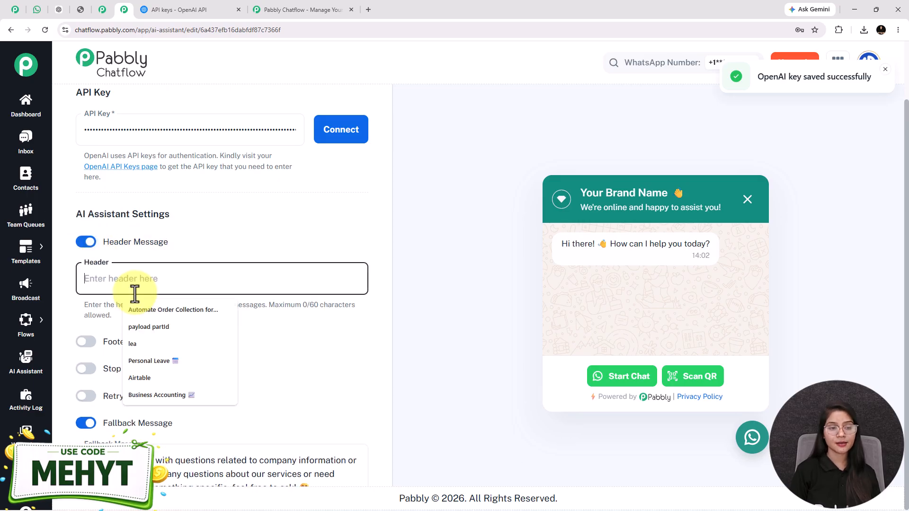
{"action": "left_click", "coordinate": [161, 257]}
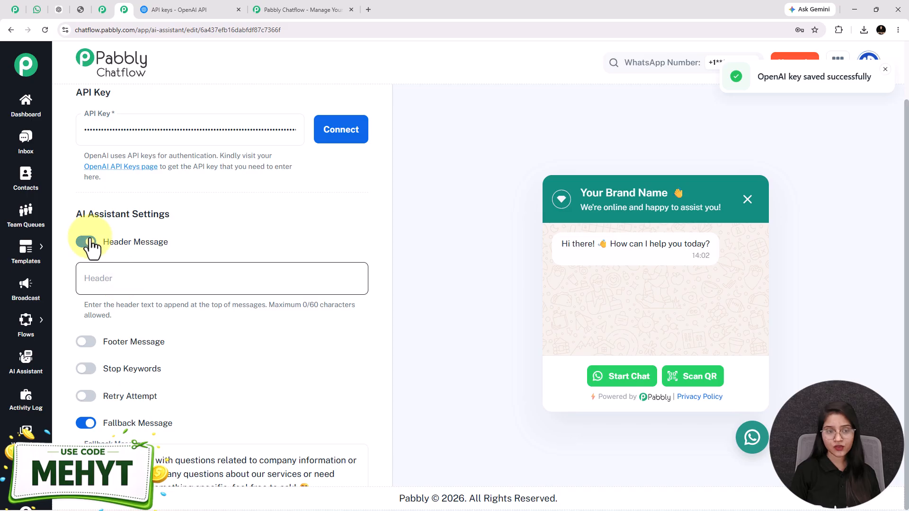
{"action": "left_click", "coordinate": [89, 244]}
{"action": "left_click", "coordinate": [95, 273]}
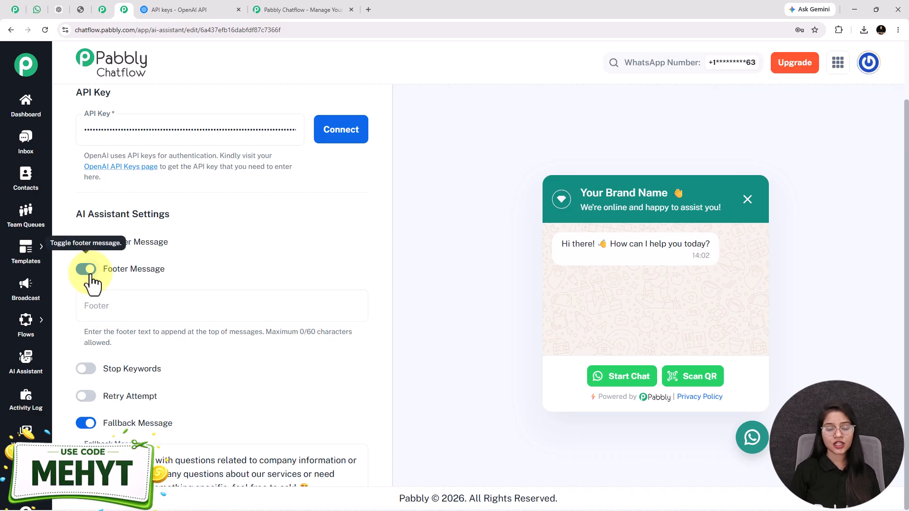
{"action": "left_click", "coordinate": [88, 270]}
- Try out the stop keywords setting with the keyword "stop", and switch the setting off again
{"action": "left_click", "coordinate": [93, 301]}
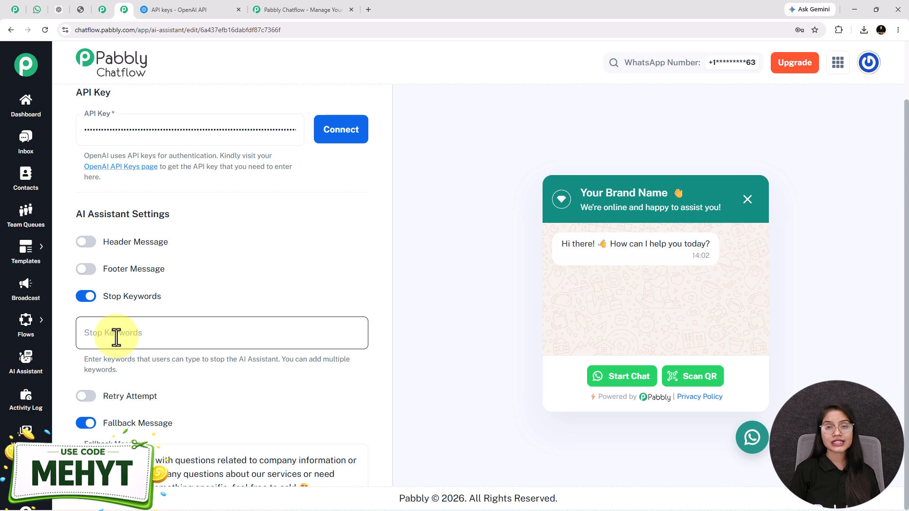
{"action": "left_click", "coordinate": [116, 337]}
{"action": "type", "text": "stop"}
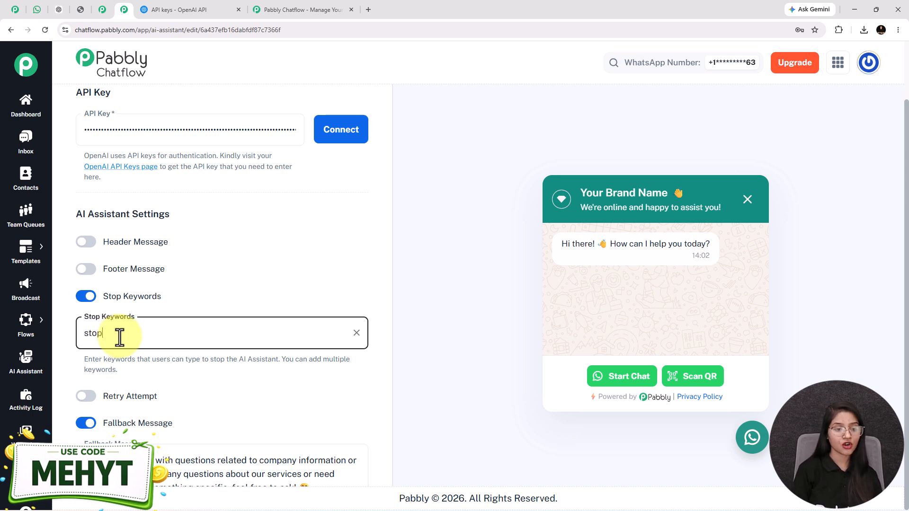
{"action": "key", "text": "Return"}
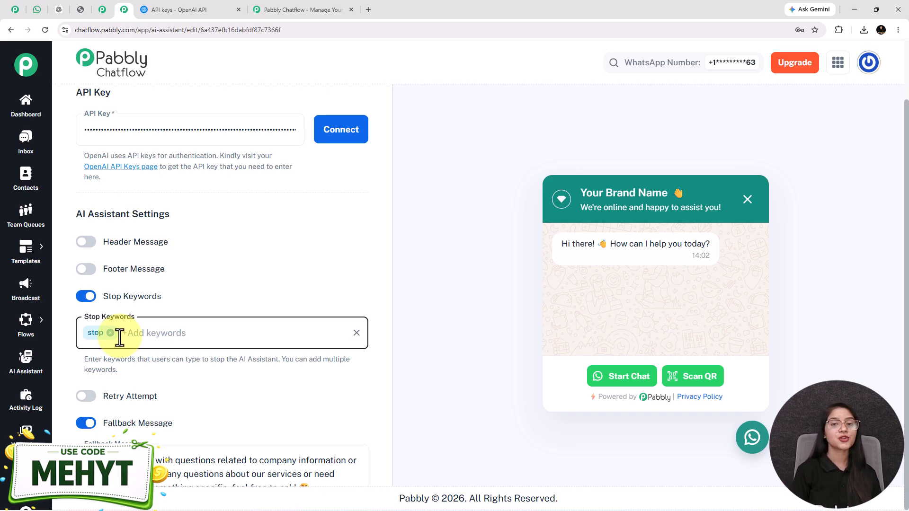
{"action": "left_click", "coordinate": [90, 297]}
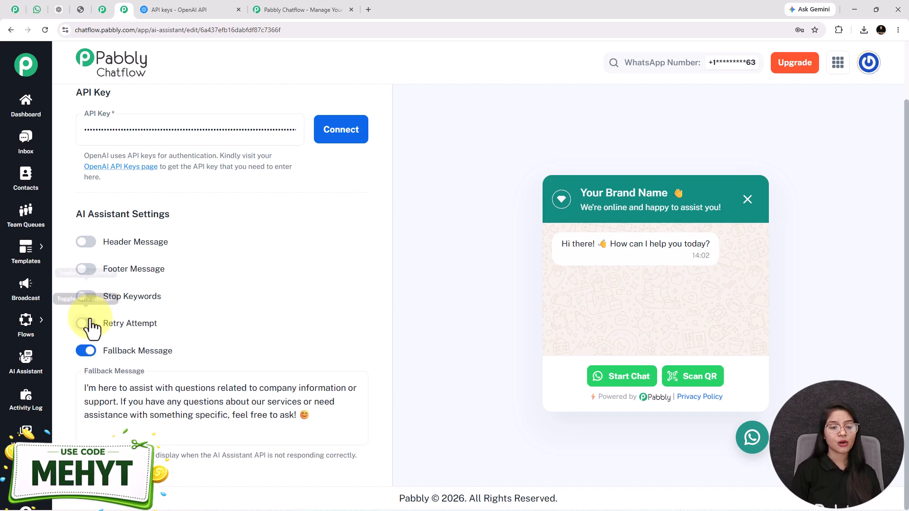
- Enable the retry attempt setting to check its field and valid range, and switch the setting off again
{"action": "left_click", "coordinate": [86, 324]}
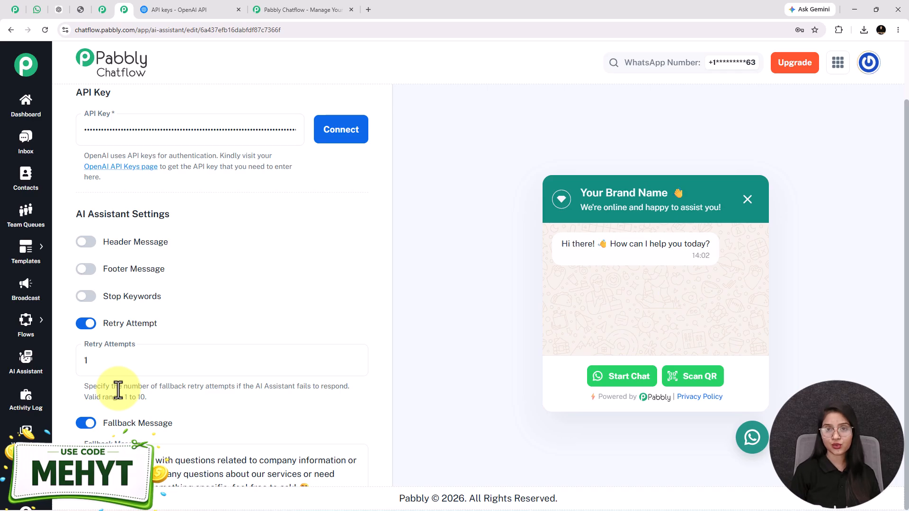
{"action": "left_click_drag", "start_coordinate": [122, 396], "coordinate": [155, 400]}
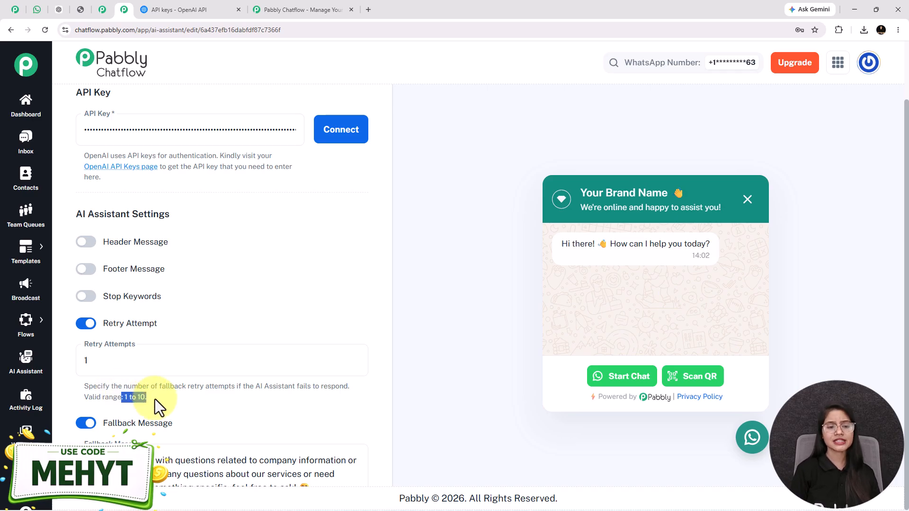
{"action": "left_click", "coordinate": [86, 324]}
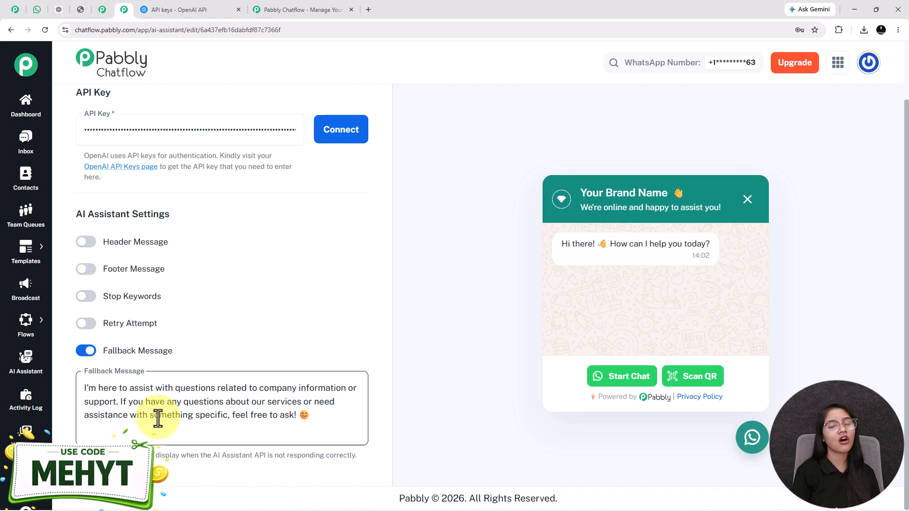
- Open the assistant's knowledge source settings and decline the browser's offer to update the saved password
{"action": "scroll", "coordinate": [157, 419], "scroll_direction": "up", "scroll_amount": 15}
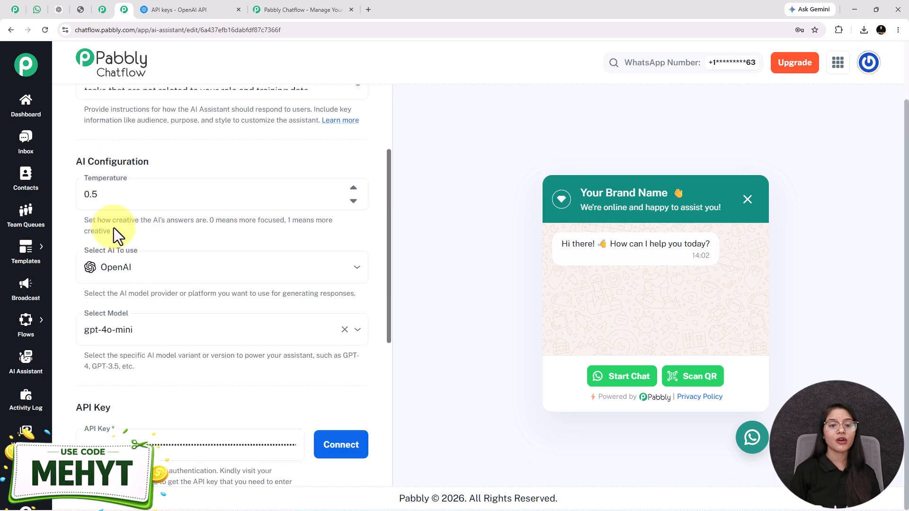
{"action": "left_click", "coordinate": [244, 114]}
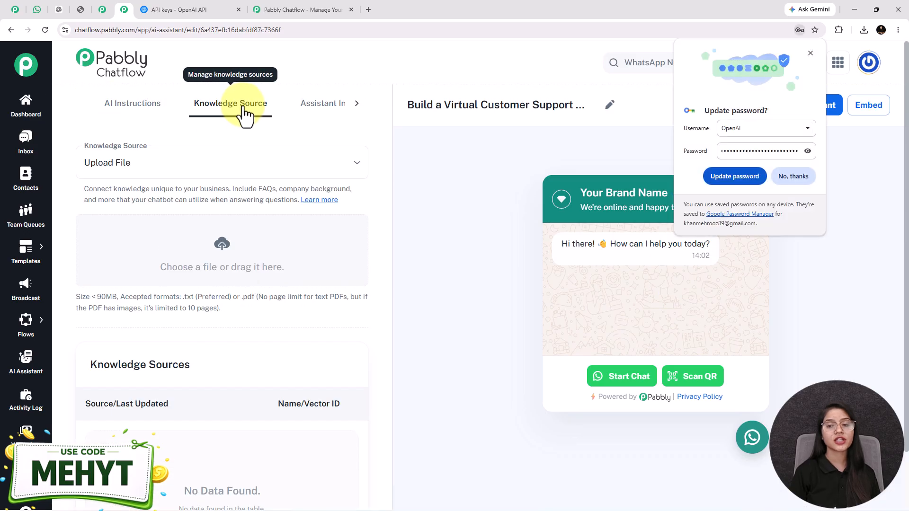
{"action": "left_click", "coordinate": [789, 174]}
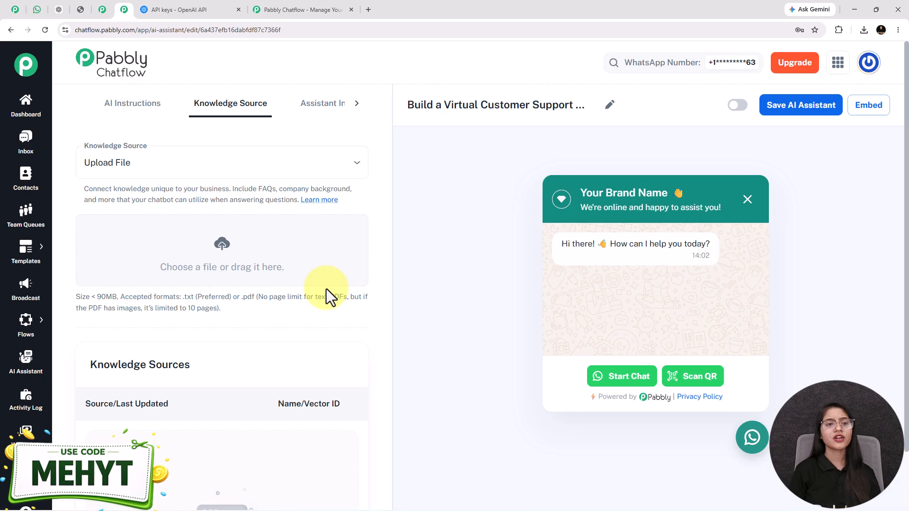
- Examine the AI Customer Support Executive Knowledge Base PDF, from its business information and response style to the support and troubleshooting flows
{"action": "left_click", "coordinate": [79, 6]}
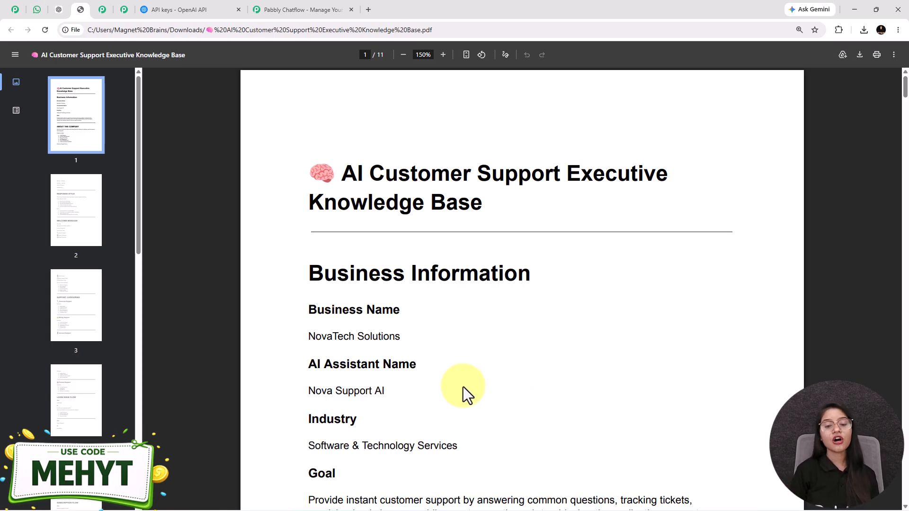
{"action": "scroll", "coordinate": [462, 385], "scroll_direction": "down", "scroll_amount": 6}
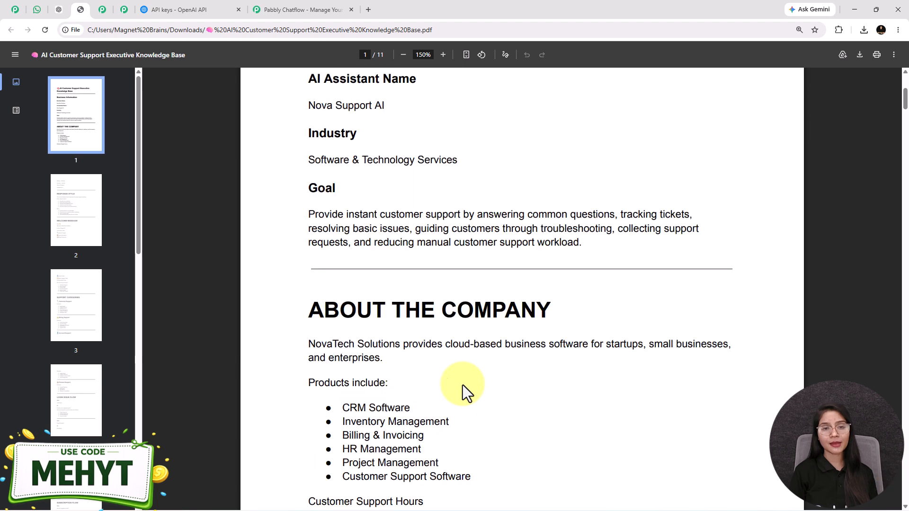
{"action": "scroll", "coordinate": [463, 385], "scroll_direction": "up", "scroll_amount": 3}
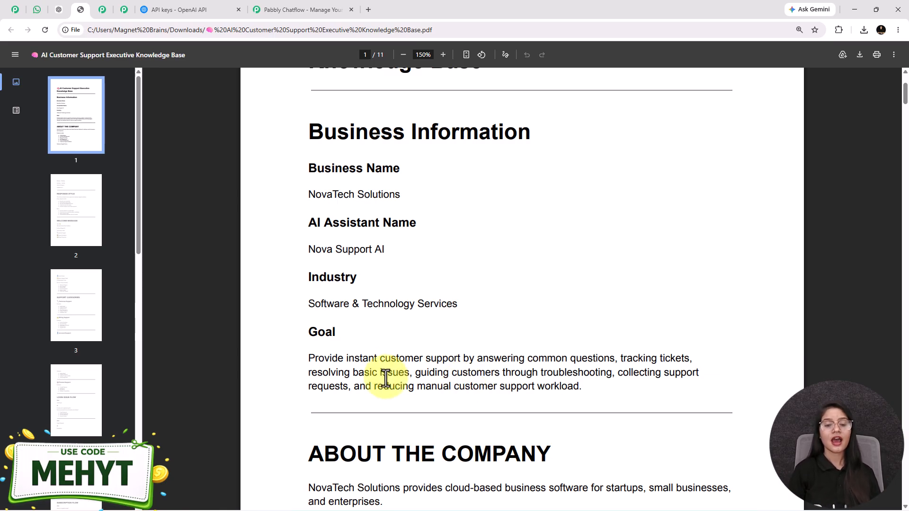
{"action": "scroll", "coordinate": [440, 393], "scroll_direction": "down", "scroll_amount": 10}
{"action": "scroll", "coordinate": [417, 398], "scroll_direction": "down", "scroll_amount": 15}
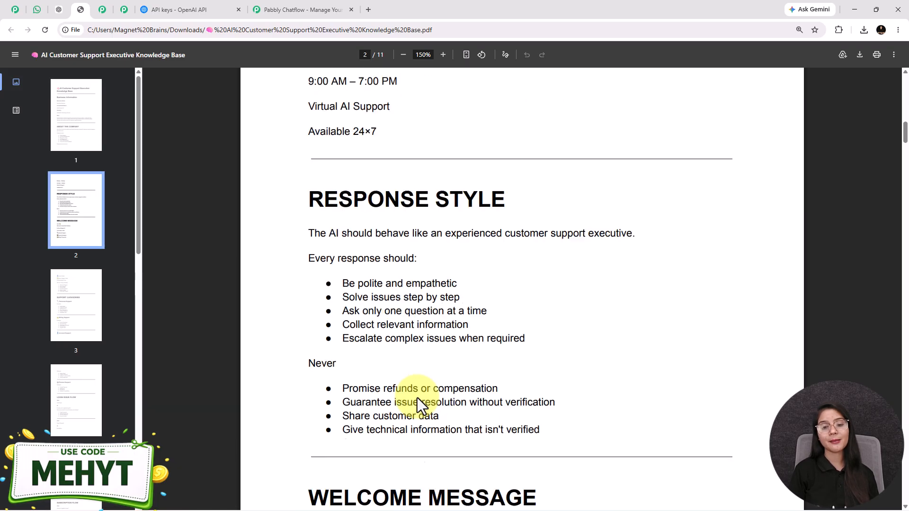
{"action": "scroll", "coordinate": [417, 398], "scroll_direction": "down", "scroll_amount": 14}
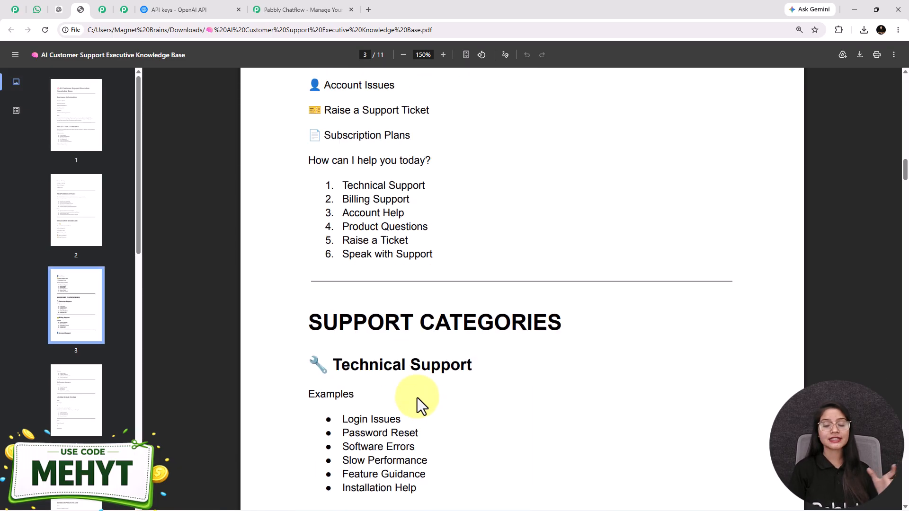
{"action": "scroll", "coordinate": [418, 396], "scroll_direction": "down", "scroll_amount": 15}
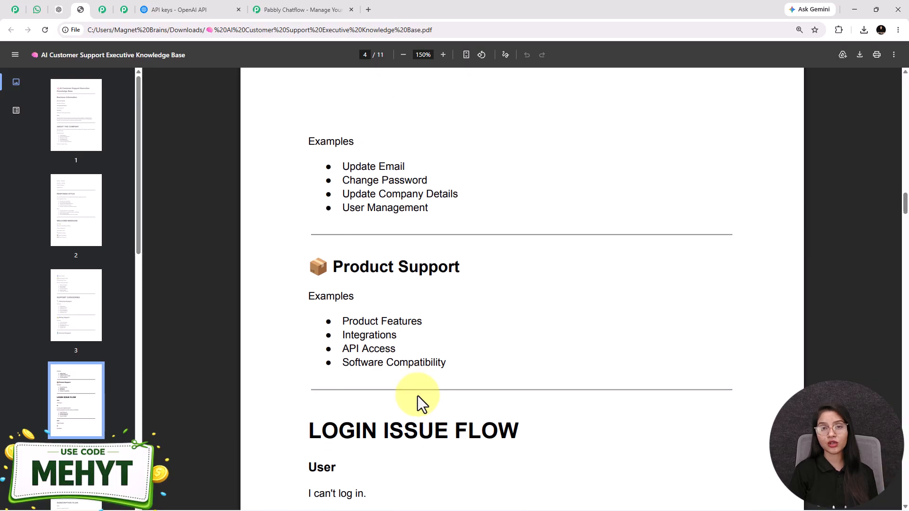
{"action": "scroll", "coordinate": [417, 396], "scroll_direction": "down", "scroll_amount": 5}
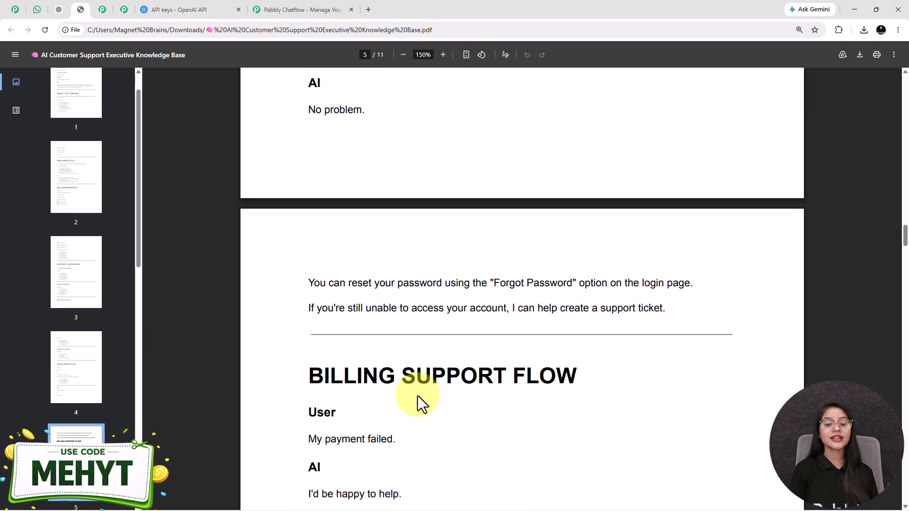
{"action": "scroll", "coordinate": [417, 395], "scroll_direction": "down", "scroll_amount": 9}
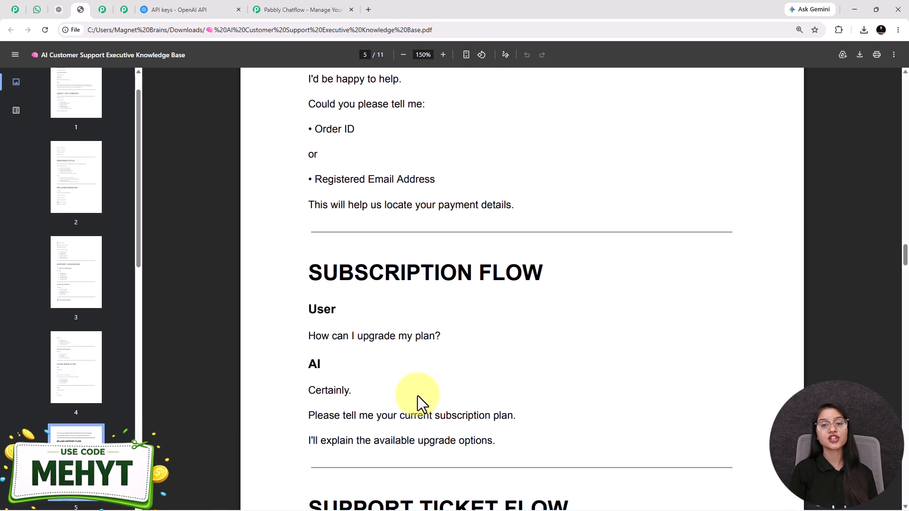
{"action": "scroll", "coordinate": [417, 396], "scroll_direction": "down", "scroll_amount": 9}
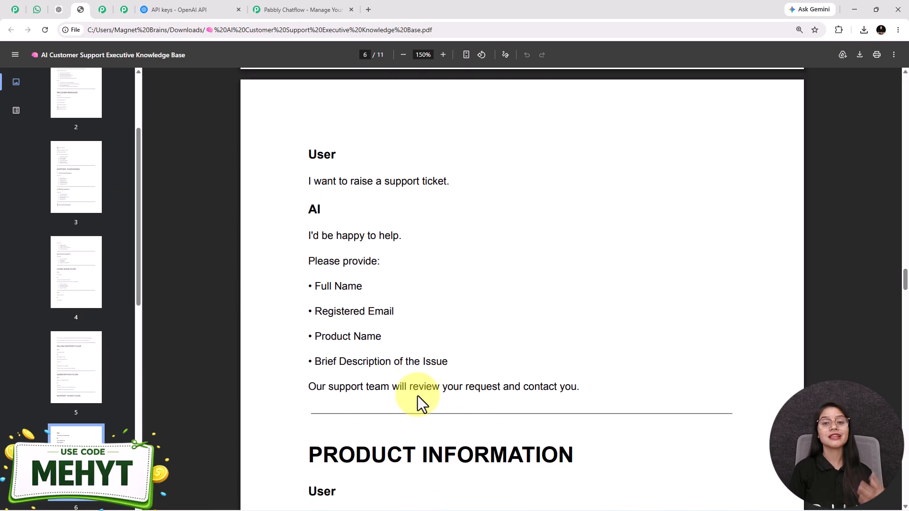
{"action": "scroll", "coordinate": [417, 398], "scroll_direction": "down", "scroll_amount": 9}
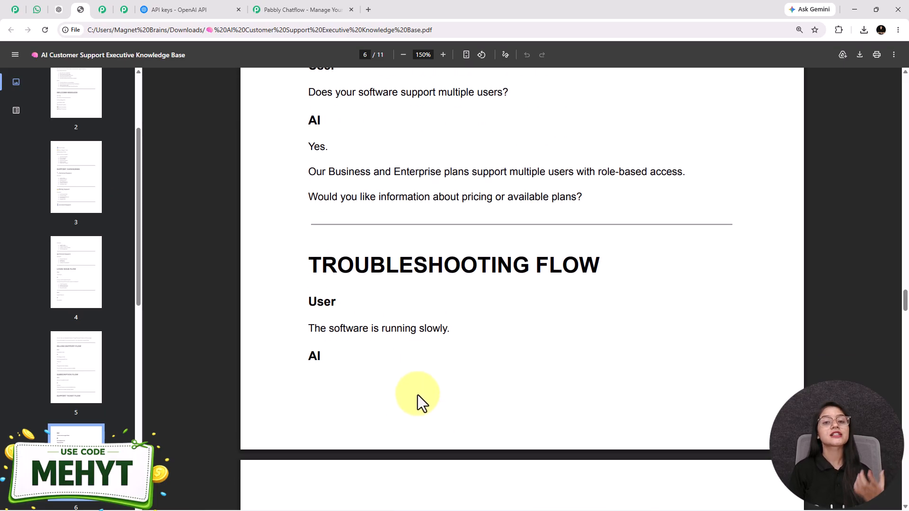
{"action": "scroll", "coordinate": [418, 396], "scroll_direction": "down", "scroll_amount": 6}
{"action": "scroll", "coordinate": [420, 399], "scroll_direction": "down", "scroll_amount": 6}
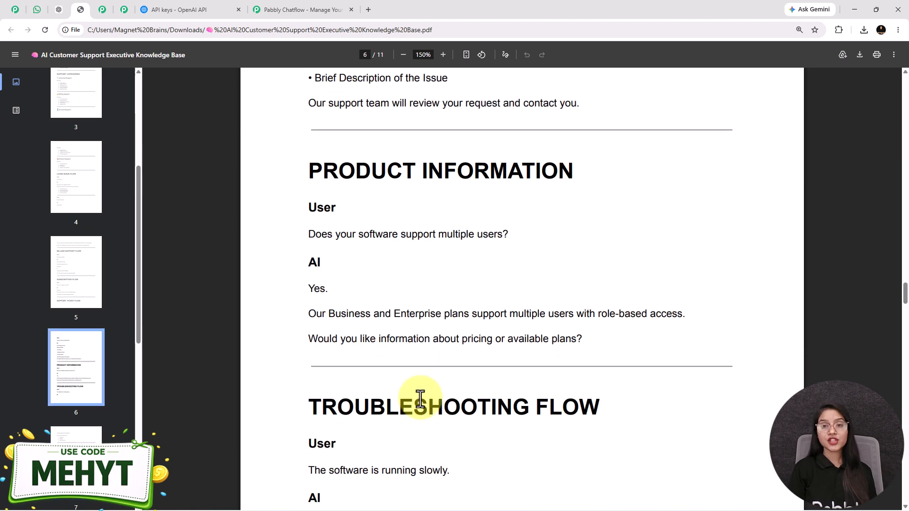
{"action": "scroll", "coordinate": [420, 397], "scroll_direction": "down", "scroll_amount": 8}
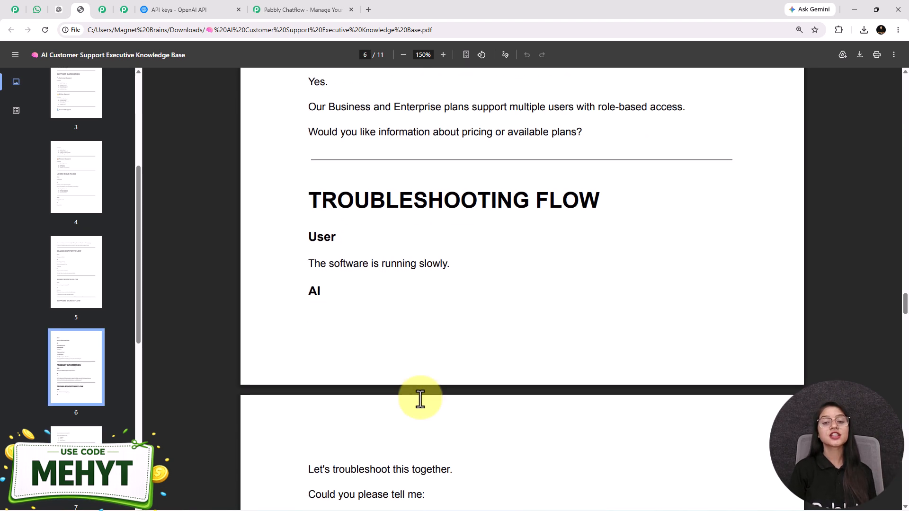
{"action": "scroll", "coordinate": [420, 397], "scroll_direction": "down", "scroll_amount": 4}
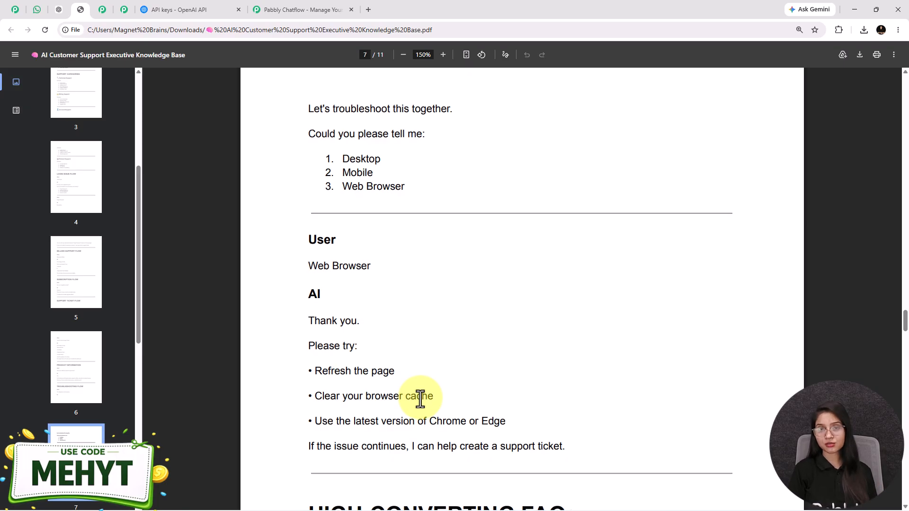
{"action": "scroll", "coordinate": [420, 398], "scroll_direction": "up", "scroll_amount": 13}
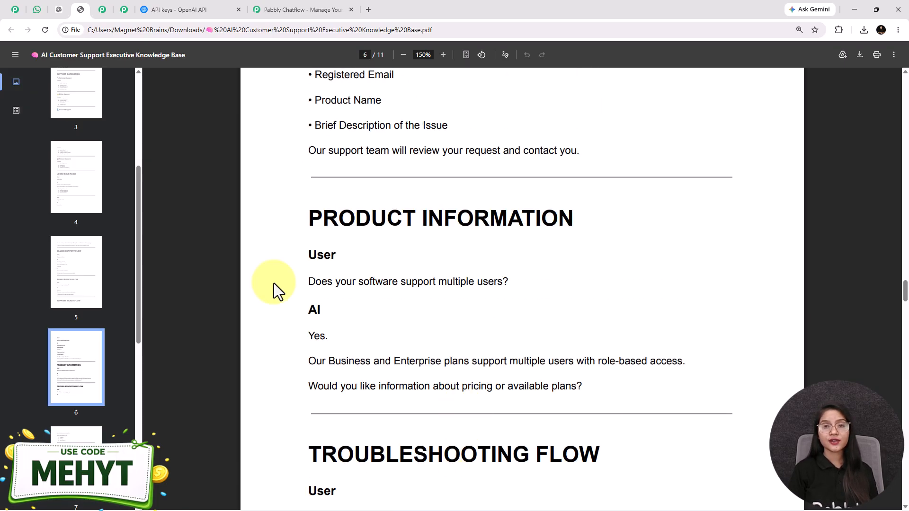
- Return to the assistant's knowledge source settings in Pabbly Chatflow and review the accepted upload formats and page limits
{"action": "left_click", "coordinate": [124, 11]}
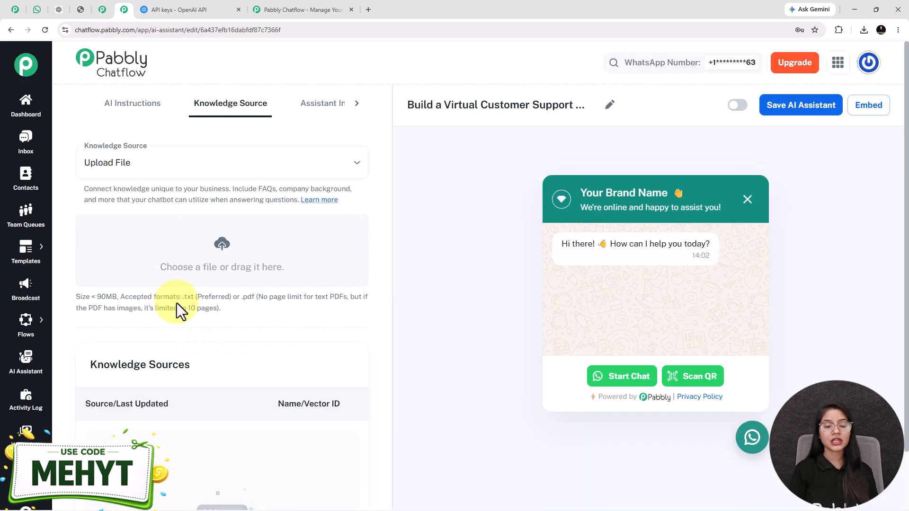
{"action": "left_click_drag", "start_coordinate": [180, 301], "coordinate": [256, 318]}
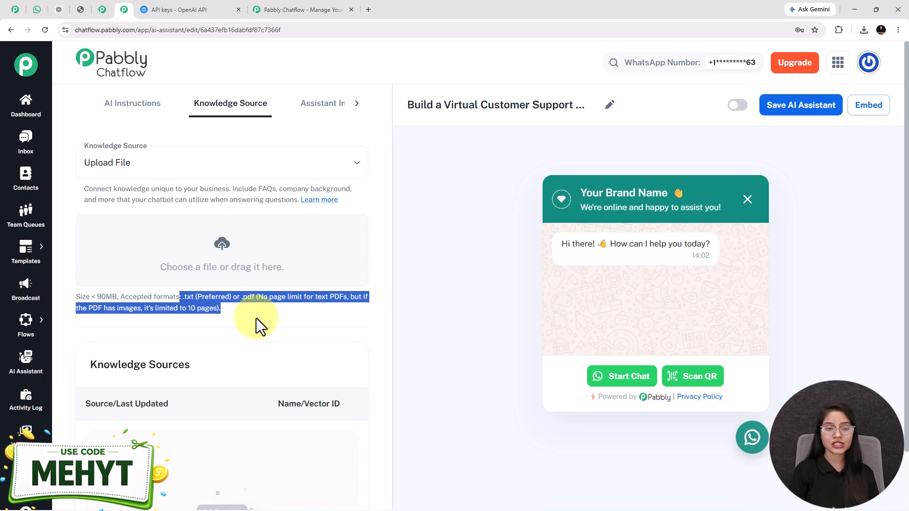
{"action": "left_click_drag", "start_coordinate": [73, 307], "coordinate": [119, 298]}
{"action": "left_click", "coordinate": [120, 298]}
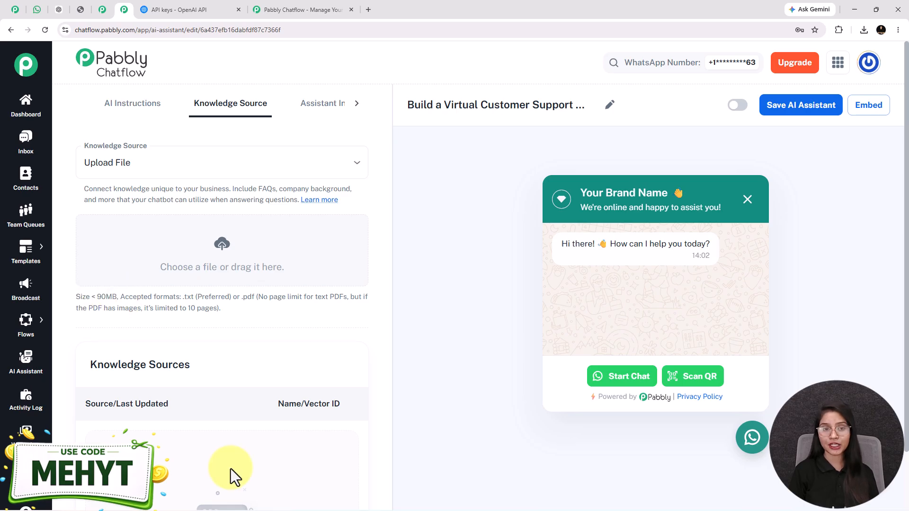
- Upload "AI Customer Support Executive Knowledge Base.pdf" as a new file and insert it as the assistant's knowledge source
{"action": "left_click", "coordinate": [230, 245]}
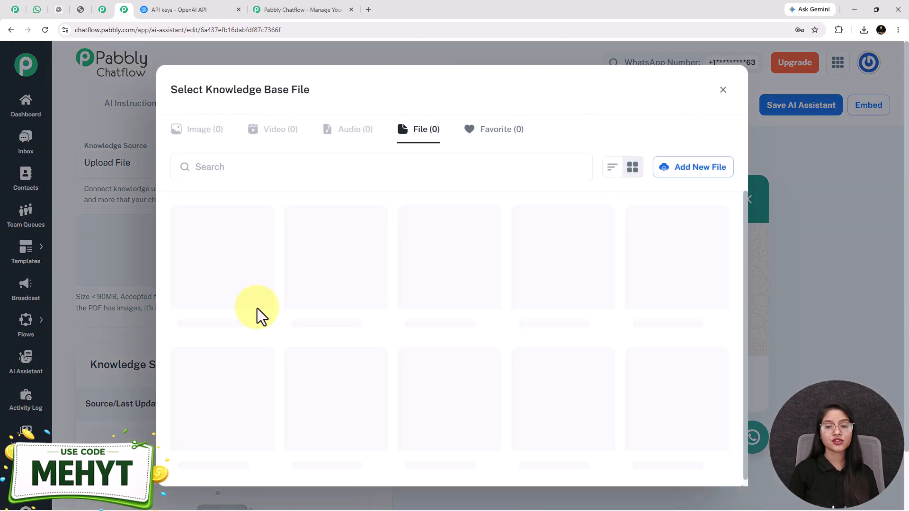
{"action": "left_click", "coordinate": [694, 174]}
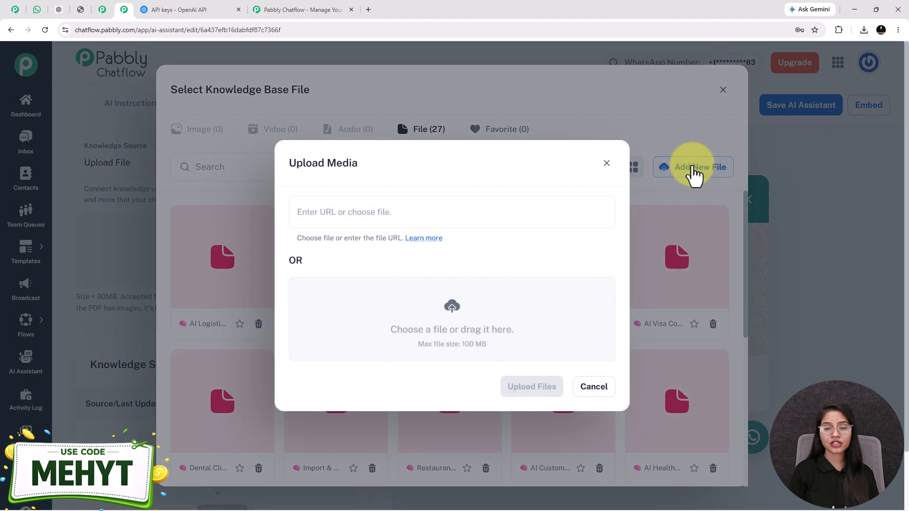
{"action": "left_click", "coordinate": [470, 313]}
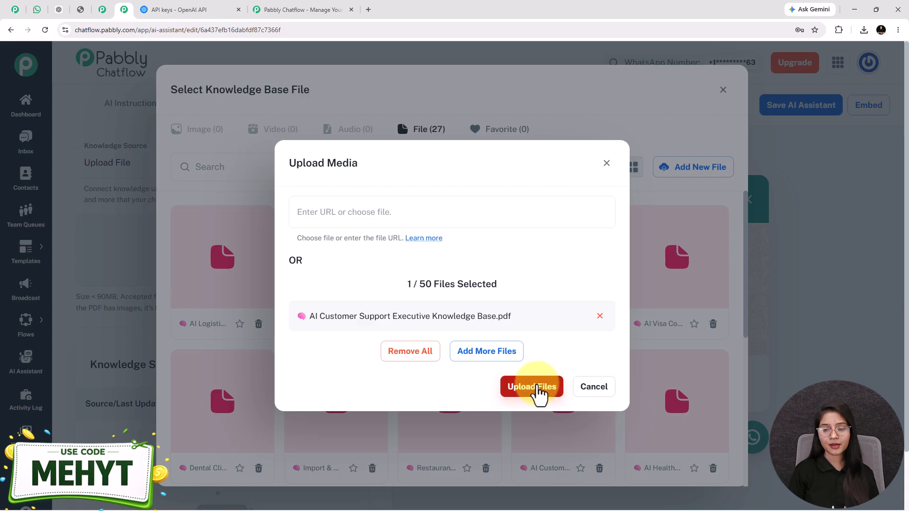
{"action": "left_click", "coordinate": [538, 391]}
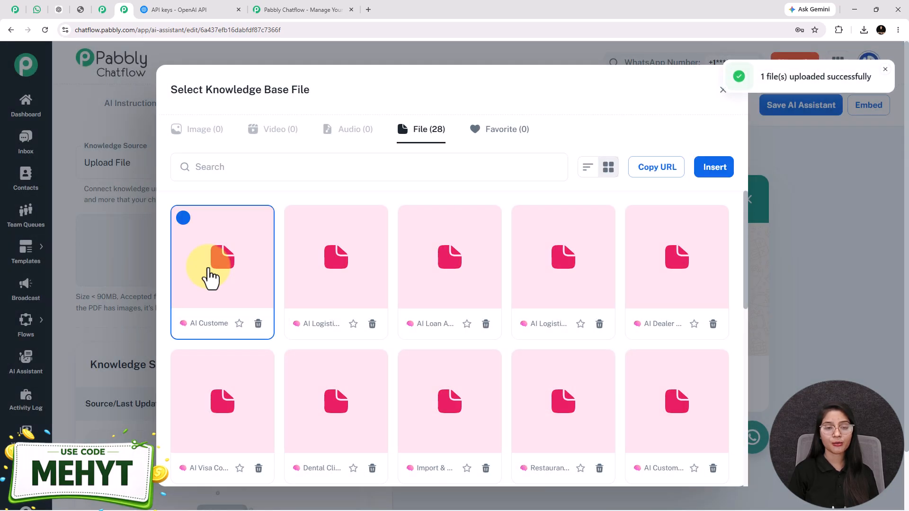
{"action": "left_click", "coordinate": [708, 171]}
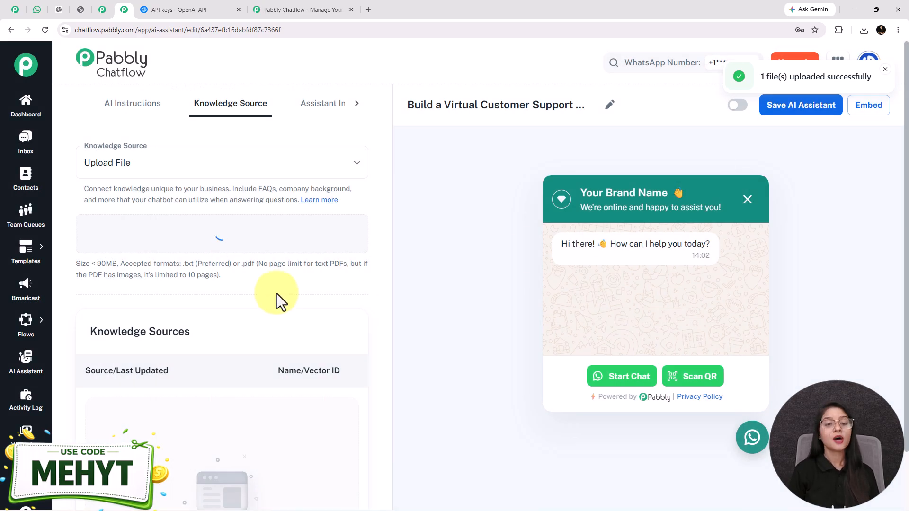
- Set the assistant interface's header heading to "Customer Support AI Assistant" and check it in the chat preview
{"action": "left_click", "coordinate": [328, 110]}
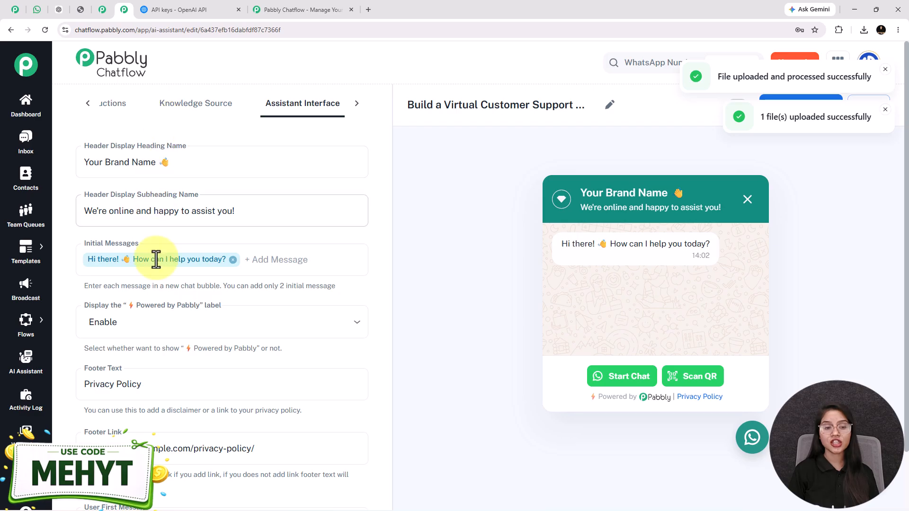
{"action": "left_click_drag", "start_coordinate": [229, 162], "coordinate": [41, 184]}
{"action": "type", "text": "Customer Support  AI Assistant"}
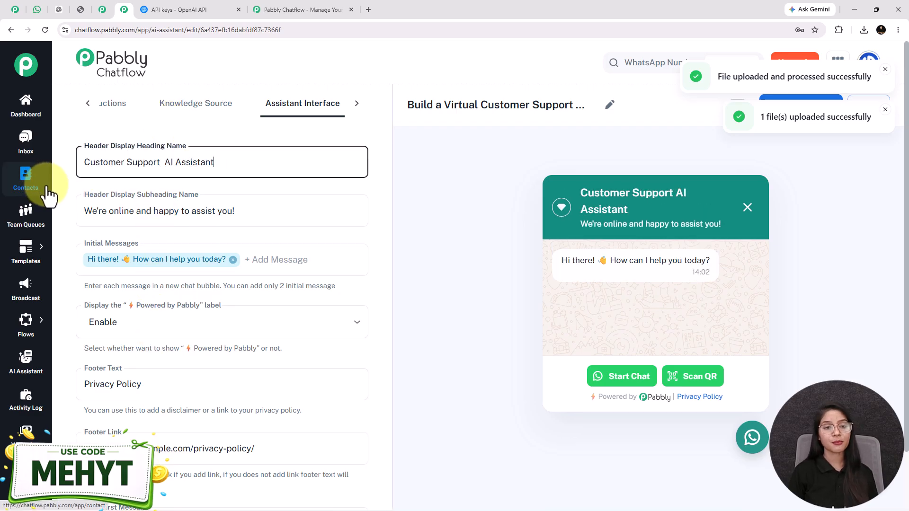
{"action": "left_click", "coordinate": [164, 162]}
{"action": "key", "text": "BackSpace"}
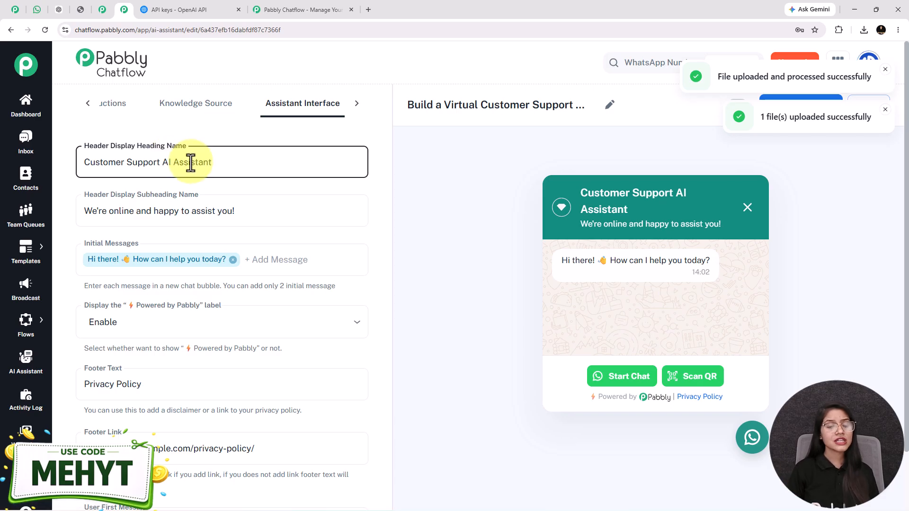
{"action": "left_click_drag", "start_coordinate": [217, 164], "coordinate": [77, 173]}
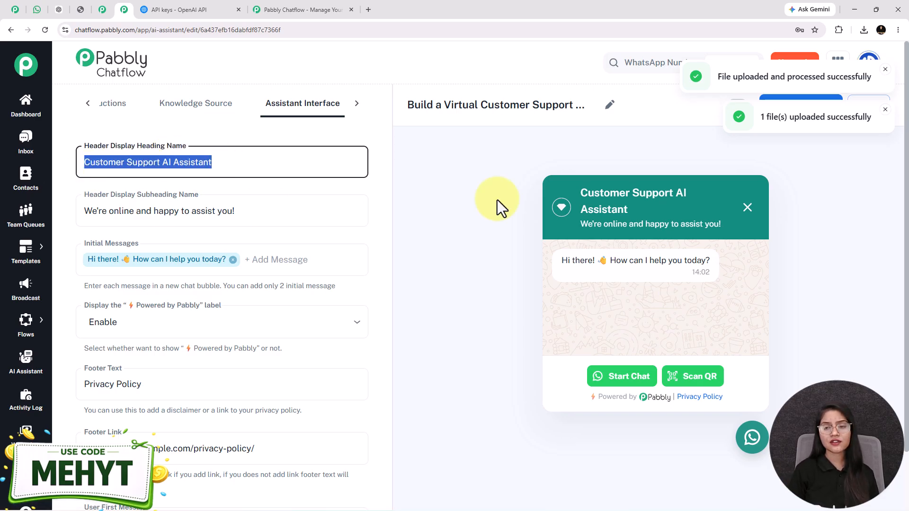
{"action": "left_click_drag", "start_coordinate": [635, 210], "coordinate": [552, 190]}
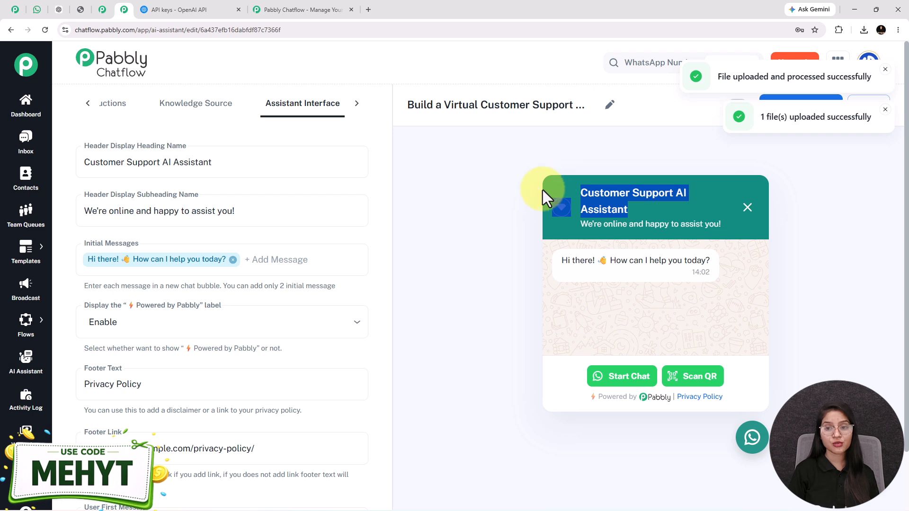
{"action": "left_click", "coordinate": [524, 239]}
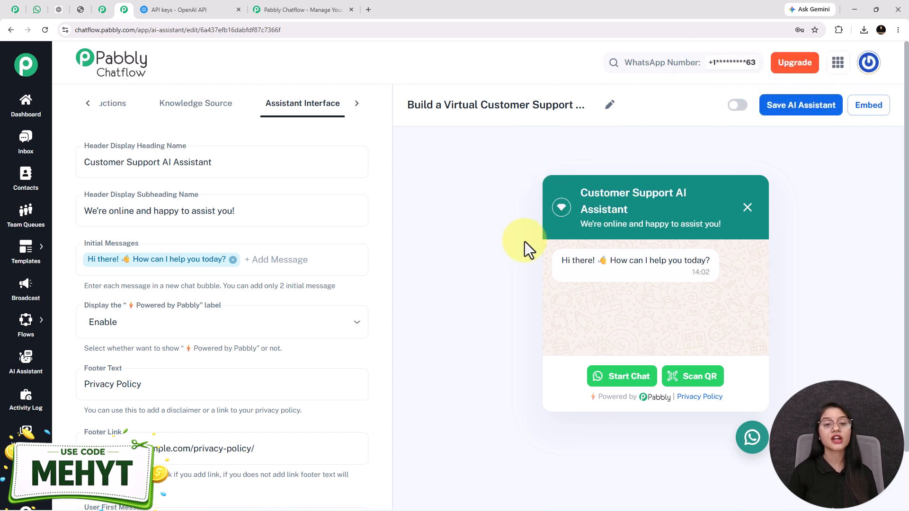
- Replace the header subheading with "Instant support for your questions, orders, billing & technical issues"
{"action": "left_click", "coordinate": [224, 207]}
{"action": "key", "text": "ctrl+a"}
{"action": "type", "text": "Instant support for your questions, orders, billing & technical issues"}
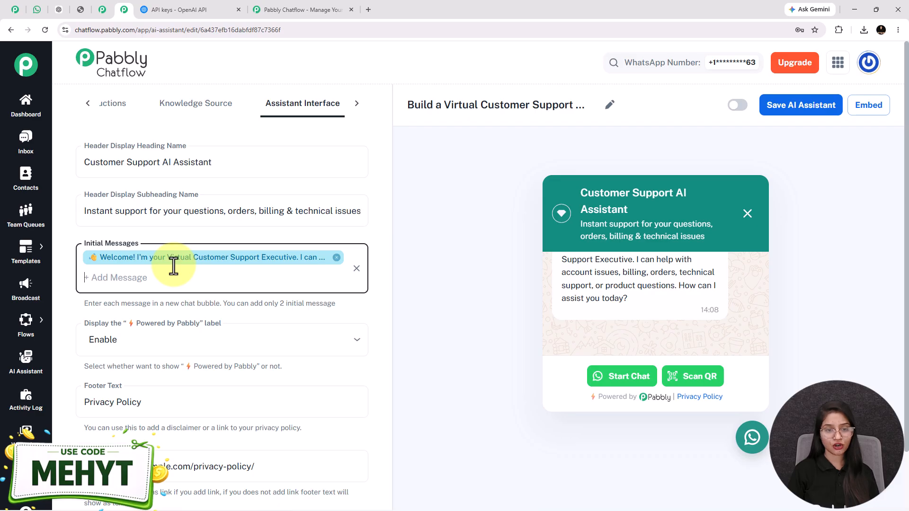
- Review the assistant interface's initial message in the chat preview, then its Powered by Pabbly label, footer text, footer link and user first message settings
{"action": "left_click", "coordinate": [749, 442]}
{"action": "left_click", "coordinate": [749, 442]}
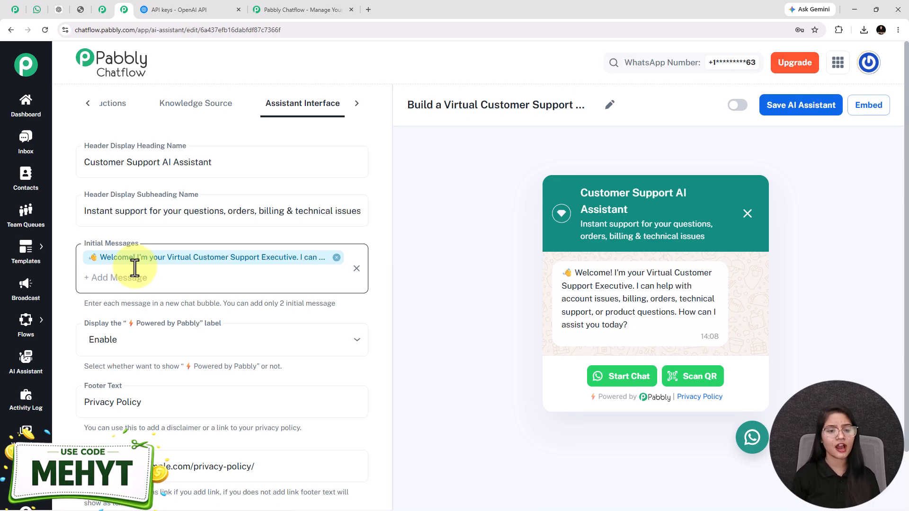
{"action": "scroll", "coordinate": [135, 268], "scroll_direction": "down", "scroll_amount": 1}
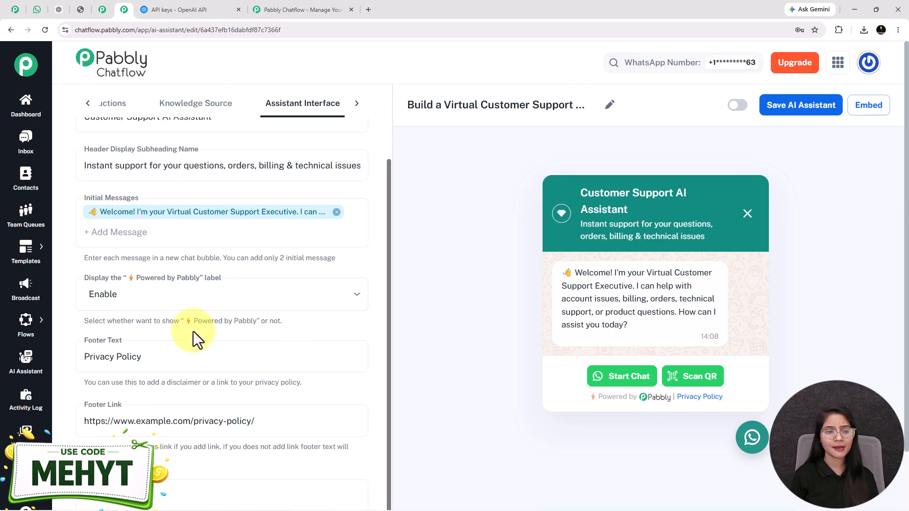
{"action": "left_click", "coordinate": [147, 299]}
{"action": "left_click", "coordinate": [154, 271]}
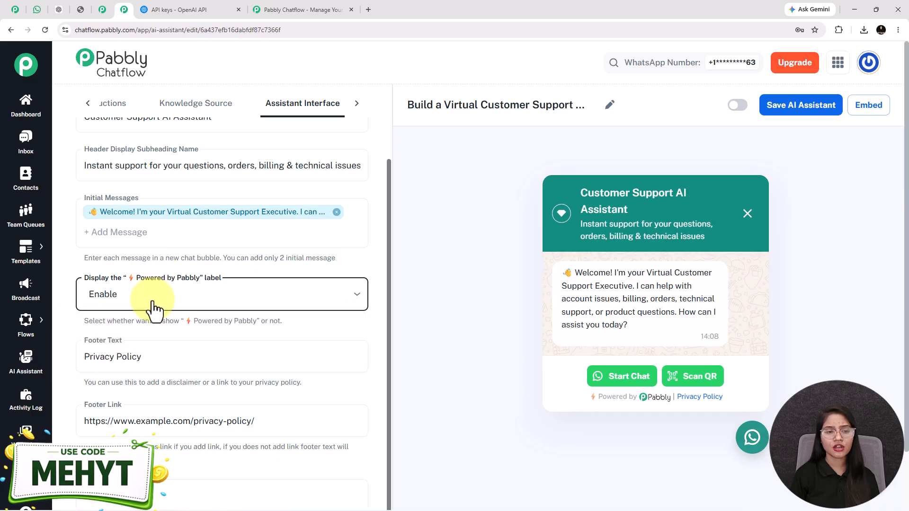
{"action": "scroll", "coordinate": [154, 307], "scroll_direction": "down", "scroll_amount": 1}
{"action": "left_click_drag", "start_coordinate": [148, 290], "coordinate": [83, 291]}
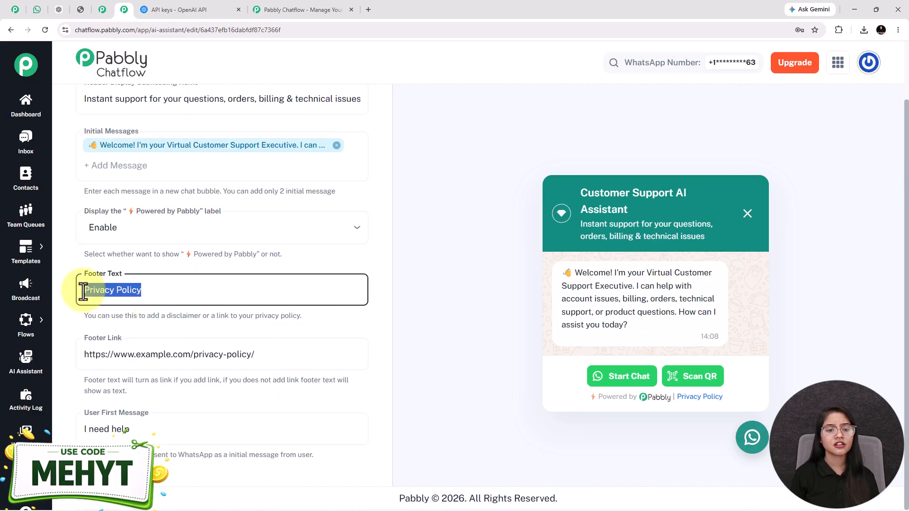
{"action": "left_click_drag", "start_coordinate": [289, 356], "coordinate": [76, 363]}
{"action": "left_click_drag", "start_coordinate": [183, 430], "coordinate": [76, 434]}
{"action": "scroll", "coordinate": [195, 442], "scroll_direction": "up", "scroll_amount": 2}
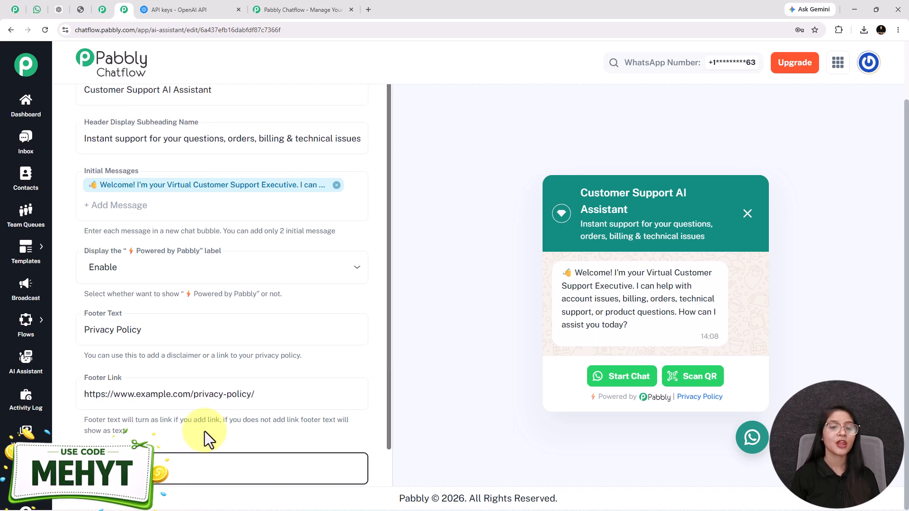
- Open the assistant's styling settings and review the theme mode, shape, colour and header picture options
{"action": "left_click", "coordinate": [358, 103]}
{"action": "left_click", "coordinate": [322, 105]}
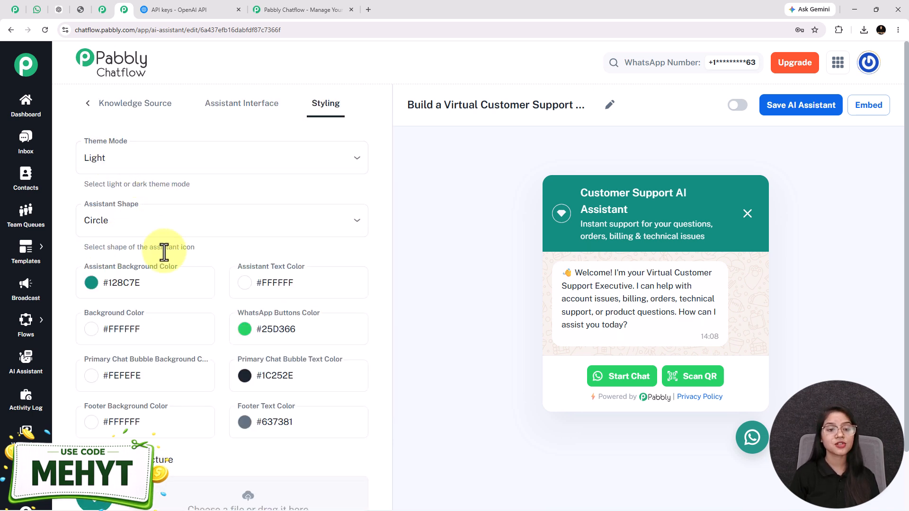
{"action": "scroll", "coordinate": [101, 356], "scroll_direction": "down", "scroll_amount": 1}
{"action": "scroll", "coordinate": [102, 356], "scroll_direction": "down", "scroll_amount": 4}
{"action": "scroll", "coordinate": [101, 360], "scroll_direction": "up", "scroll_amount": 5}
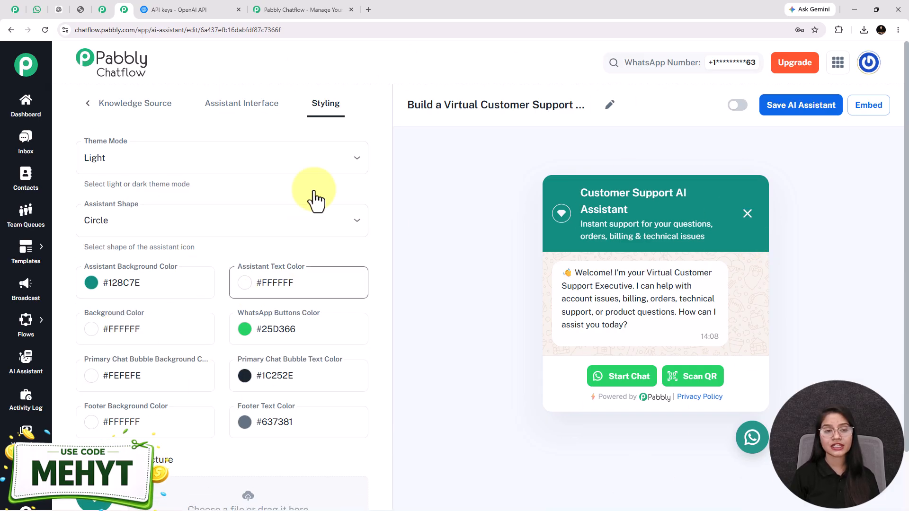
{"action": "scroll", "coordinate": [225, 218], "scroll_direction": "down", "scroll_amount": 2}
{"action": "scroll", "coordinate": [270, 284], "scroll_direction": "down", "scroll_amount": 4}
{"action": "scroll", "coordinate": [289, 270], "scroll_direction": "up", "scroll_amount": 6}
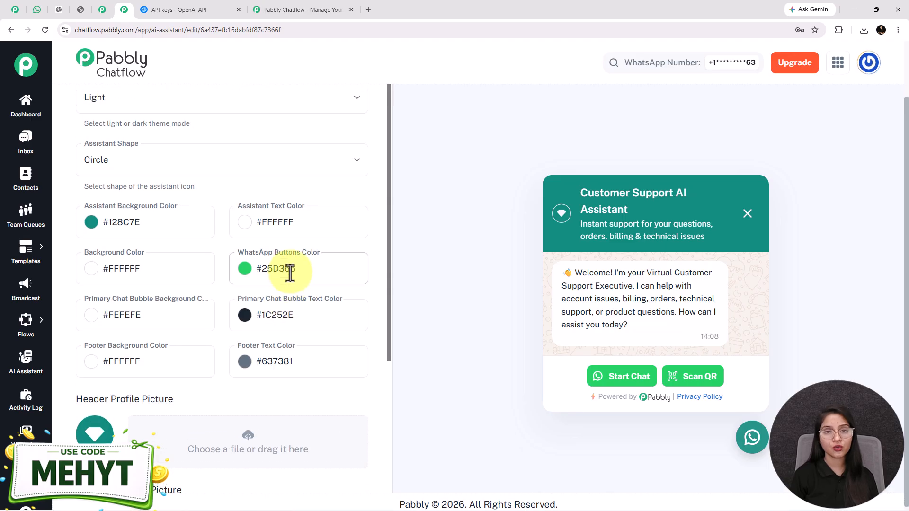
- Switch the AI assistant on and save it
{"action": "left_click", "coordinate": [734, 106]}
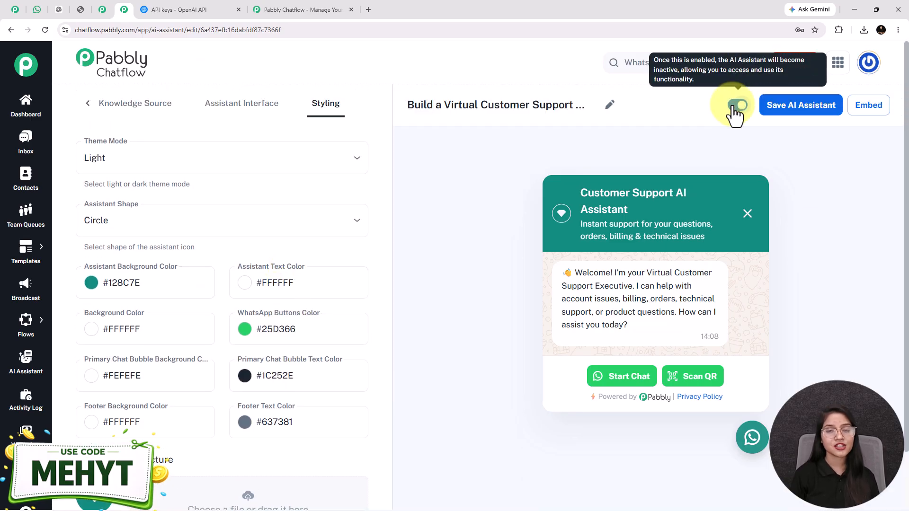
{"action": "left_click", "coordinate": [797, 106]}
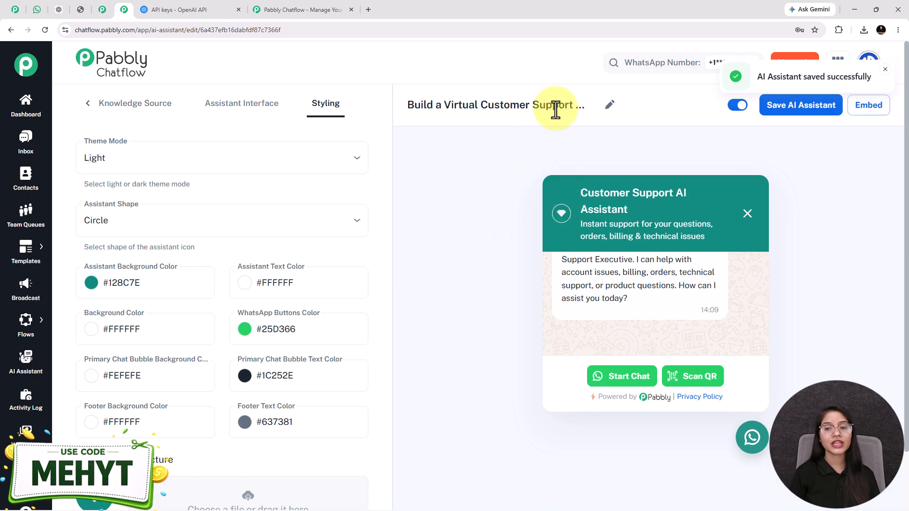
- Collapse and reopen the chat widget preview, then view the assistant's embed script and close it
{"action": "left_click", "coordinate": [754, 443]}
{"action": "left_click", "coordinate": [756, 445]}
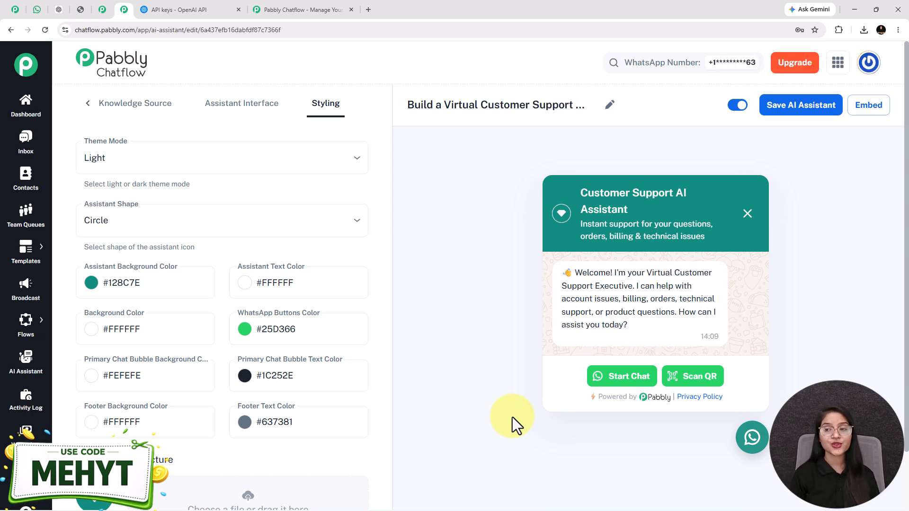
{"action": "left_click", "coordinate": [867, 105]}
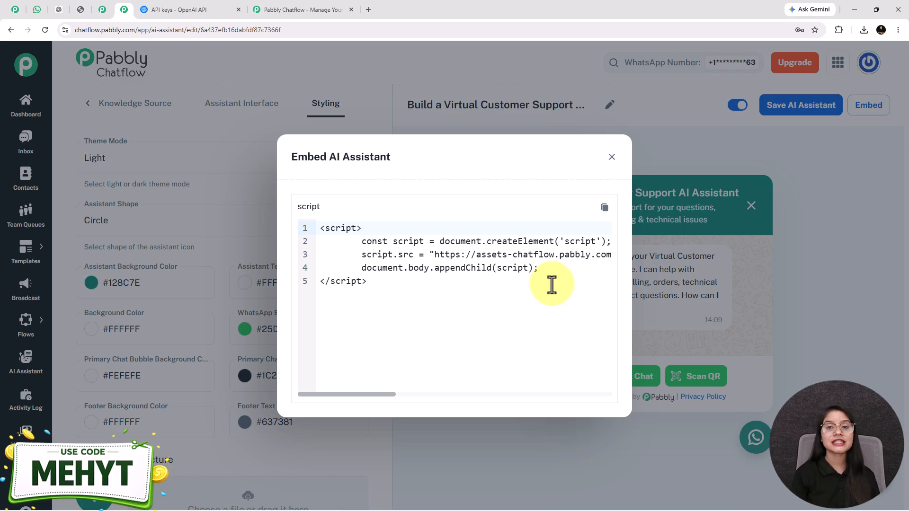
{"action": "left_click", "coordinate": [612, 157]}
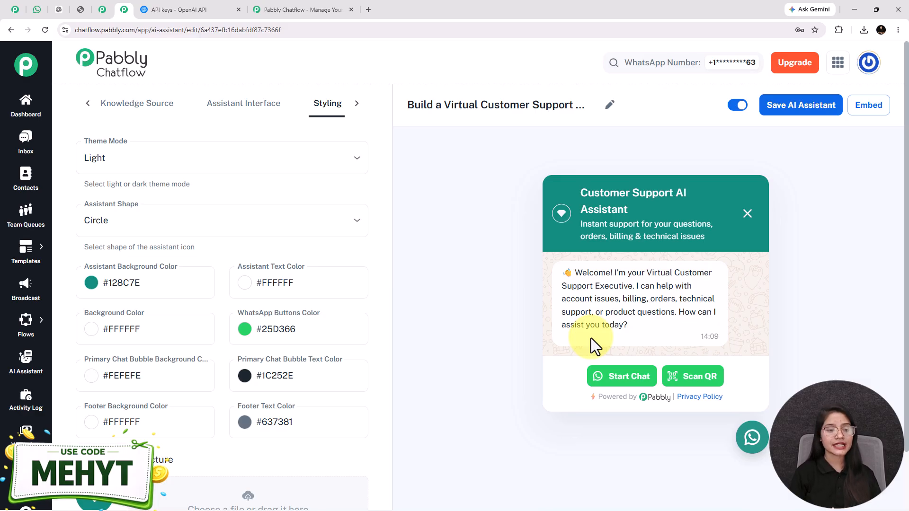
- Open the Inbox Settings in a new browser tab and go to the AI Auto-Reply Settings section
{"action": "mouse_move", "coordinate": [26, 474]}
{"action": "right_click", "coordinate": [89, 287]}
{"action": "left_click", "coordinate": [134, 309]}
{"action": "left_click", "coordinate": [177, 5]}
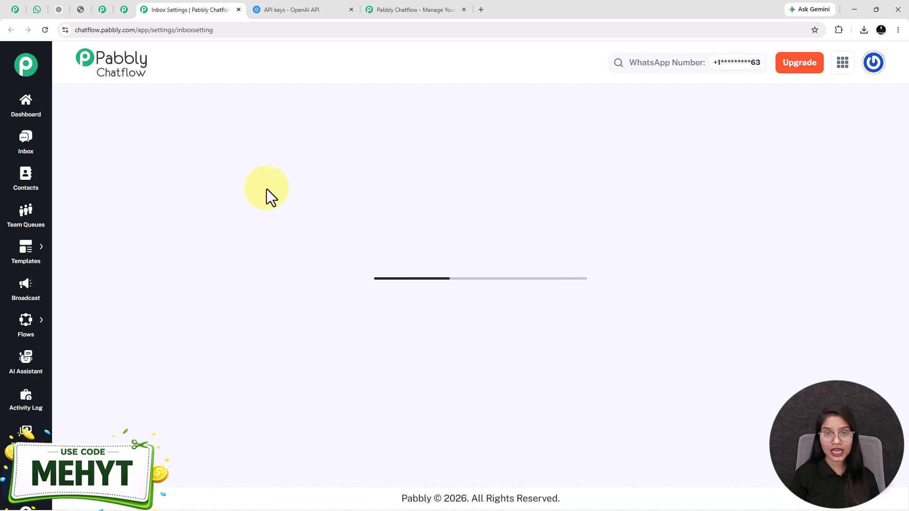
{"action": "middle_click", "coordinate": [285, 169]}
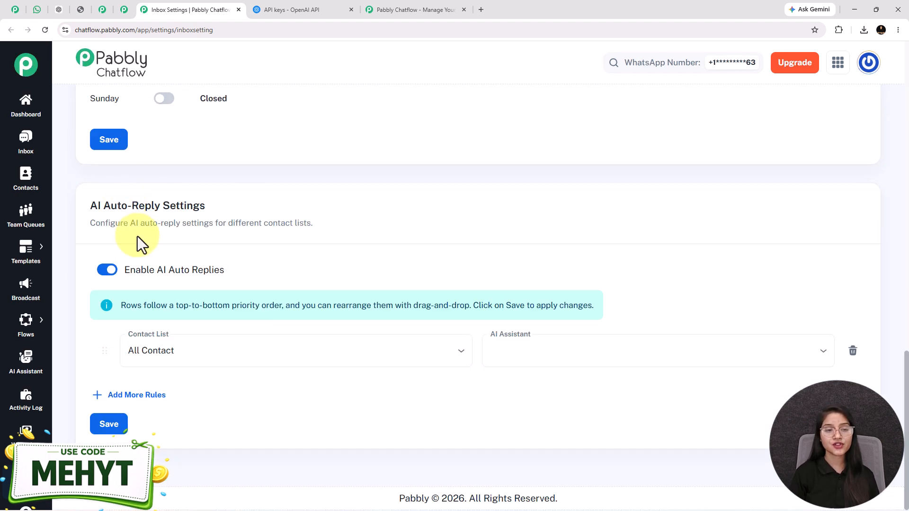
{"action": "left_click_drag", "start_coordinate": [205, 207], "coordinate": [78, 204]}
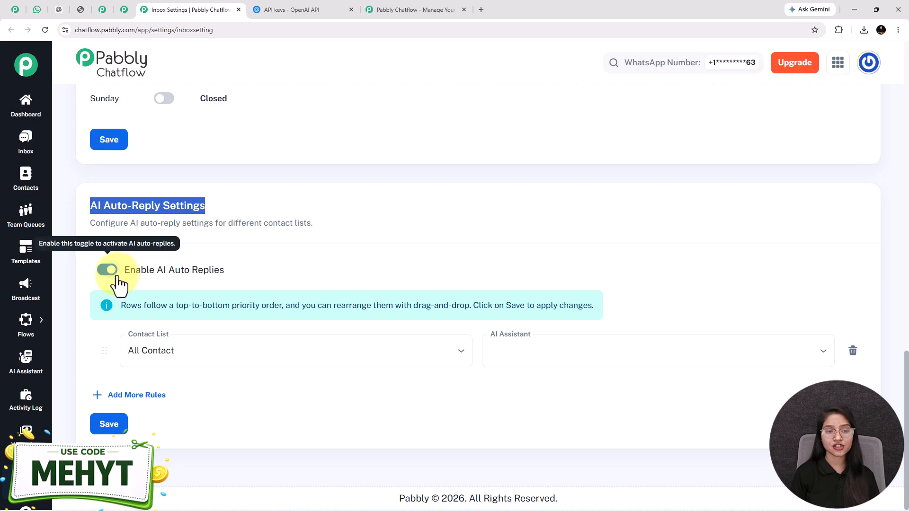
- Assign "Build a Virtual Customer Support Executive on WhatsApp (Pabbly Chatflow)" to the All Contact list in the auto-reply rule and save the settings
{"action": "left_click", "coordinate": [190, 358]}
{"action": "left_click", "coordinate": [162, 379]}
{"action": "left_click", "coordinate": [536, 353]}
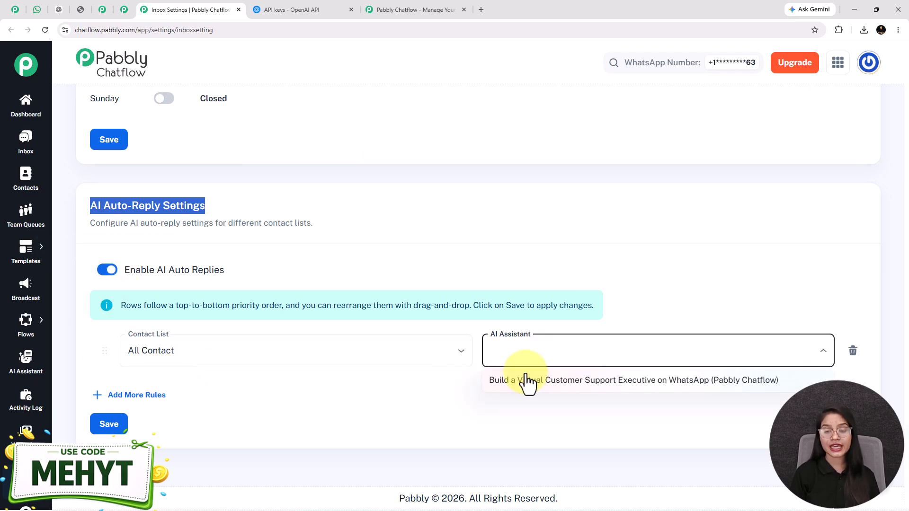
{"action": "left_click", "coordinate": [538, 381]}
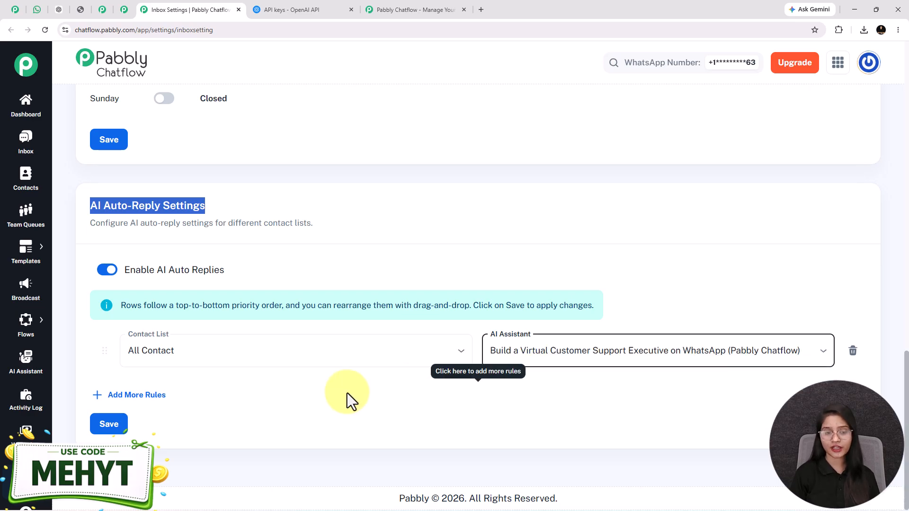
{"action": "left_click", "coordinate": [109, 425]}
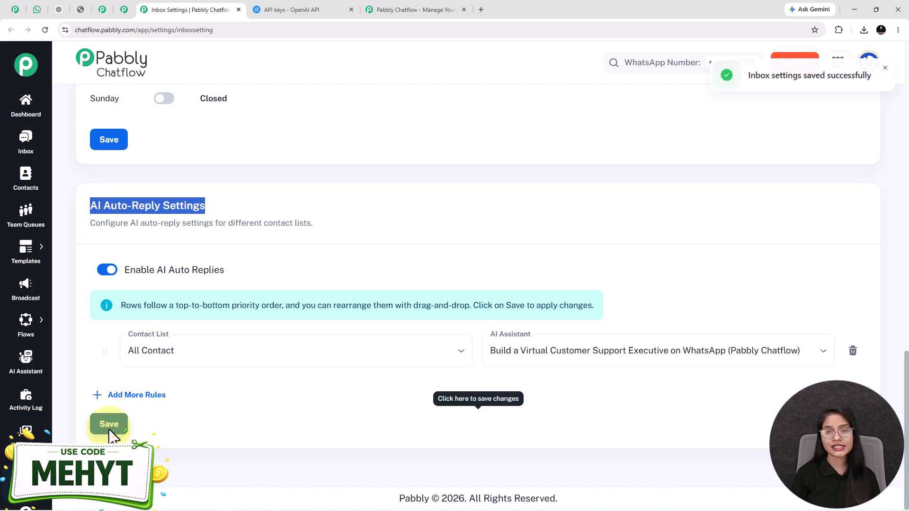
{"action": "left_click_drag", "start_coordinate": [872, 80], "coordinate": [751, 85]}
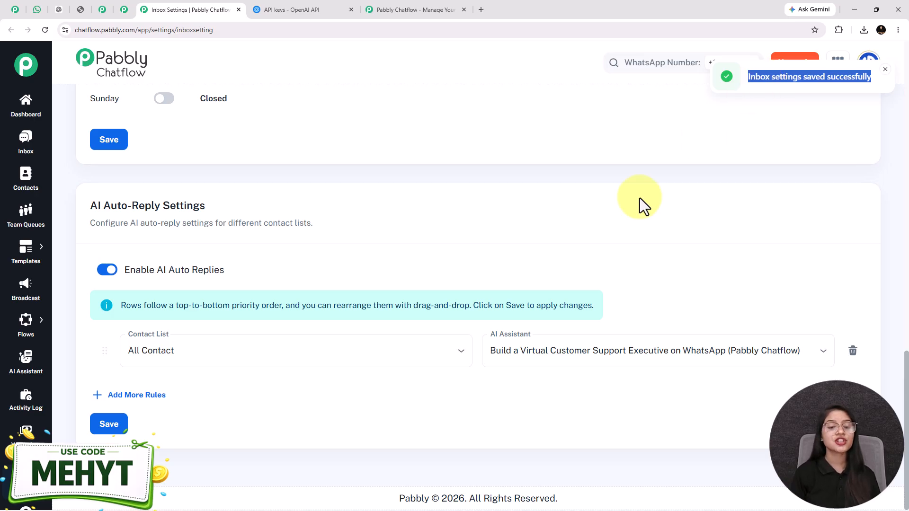
{"action": "left_click", "coordinate": [390, 224]}
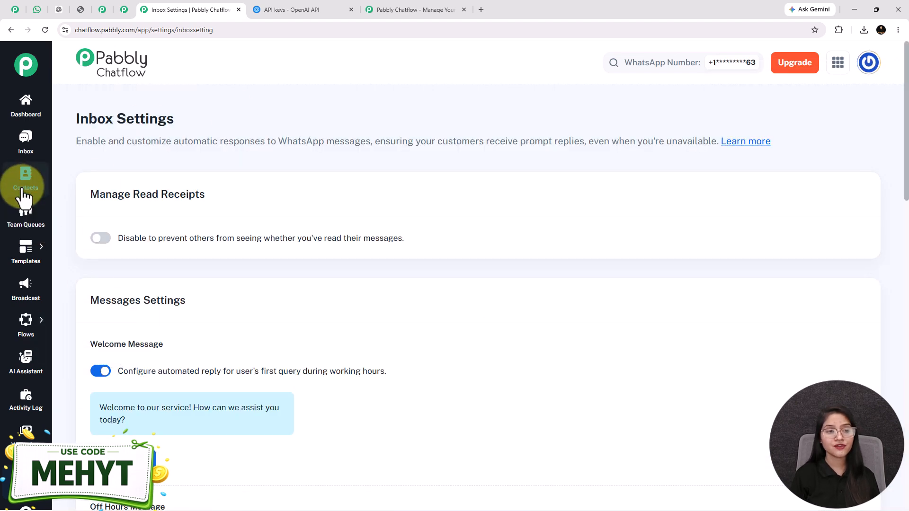
- View the contacts and contact lists page, then return to the assistant editor's AI Instructions
{"action": "left_click", "coordinate": [24, 190]}
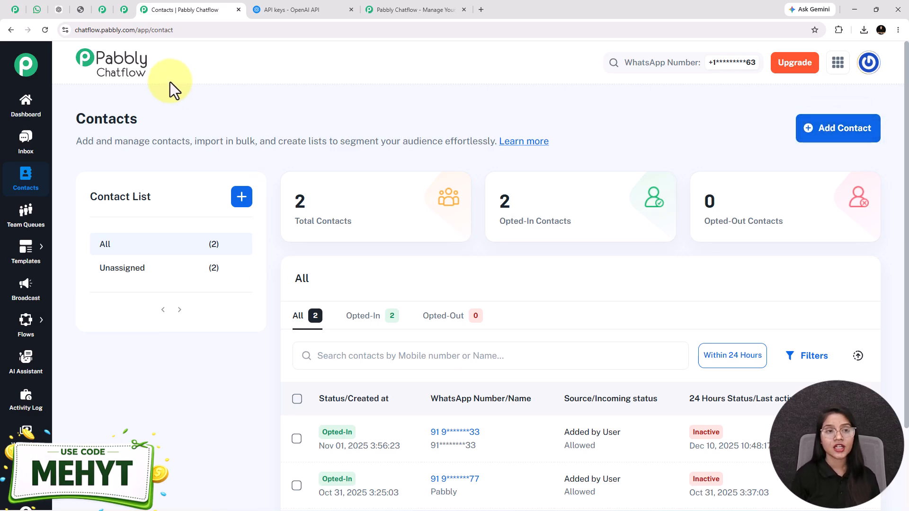
{"action": "left_click", "coordinate": [125, 4]}
{"action": "left_click", "coordinate": [89, 104]}
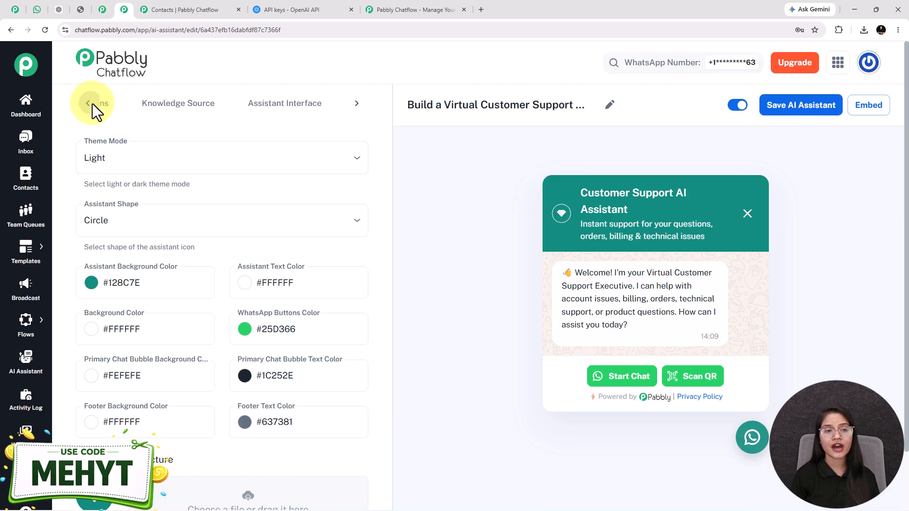
{"action": "left_click", "coordinate": [145, 110]}
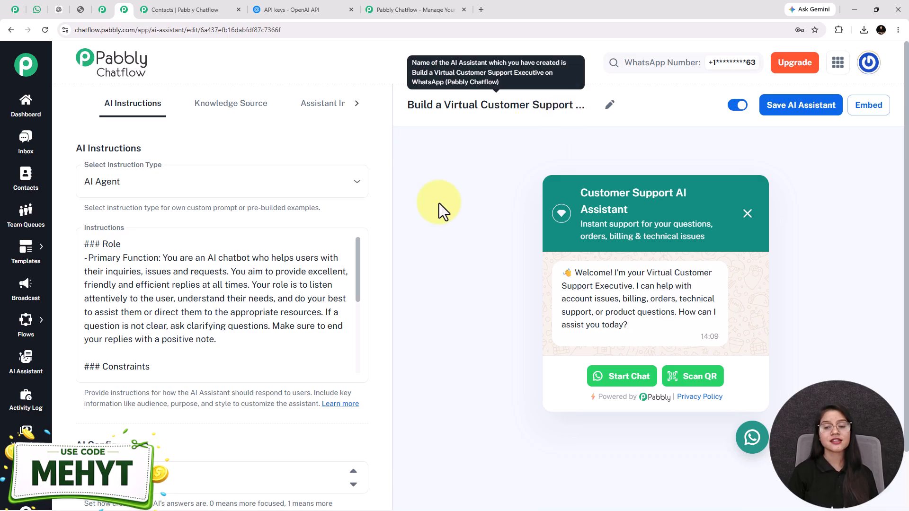
- Switch to WhatsApp Web and read through the Customer Support AI Assistant chat, covering the subscription, invoice, slow software and plan upgrade questions
{"action": "left_click", "coordinate": [39, 8]}
{"action": "scroll", "coordinate": [621, 388], "scroll_direction": "up", "scroll_amount": 5}
{"action": "scroll", "coordinate": [621, 388], "scroll_direction": "up", "scroll_amount": 6}
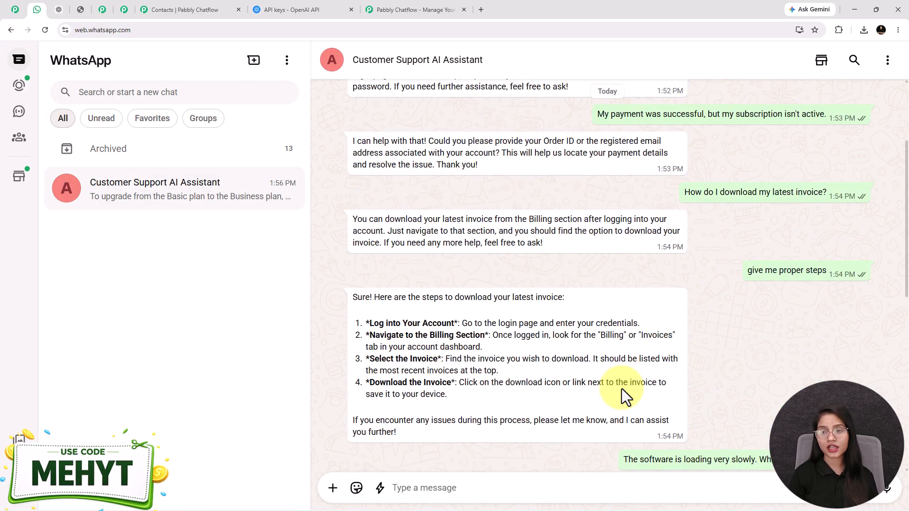
{"action": "scroll", "coordinate": [621, 388], "scroll_direction": "down", "scroll_amount": 4}
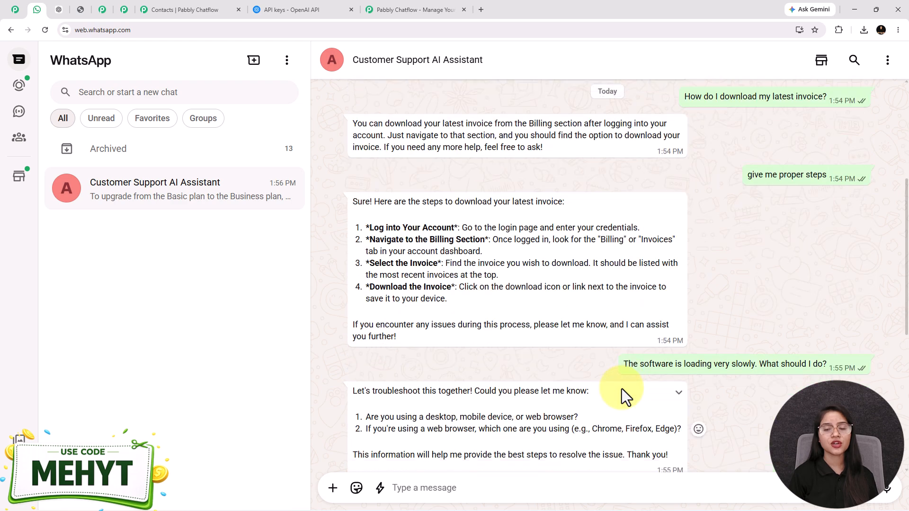
{"action": "scroll", "coordinate": [621, 388], "scroll_direction": "down", "scroll_amount": 5}
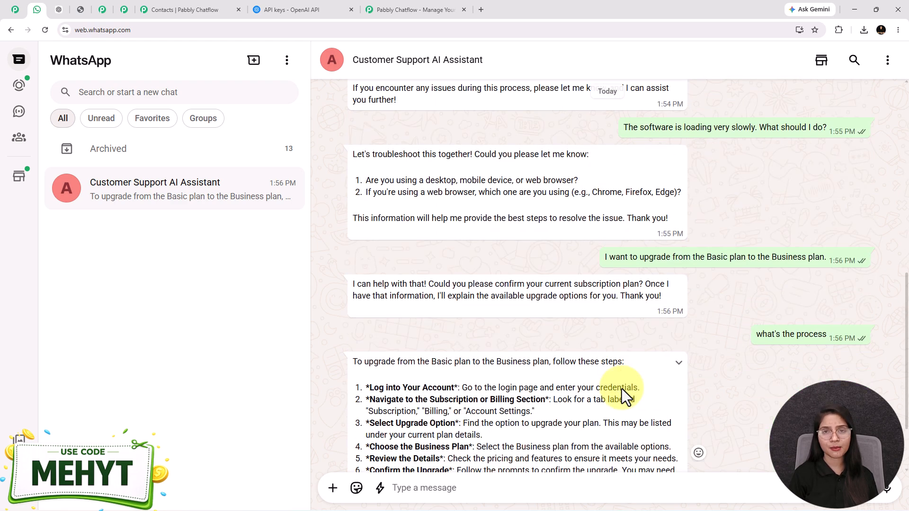
{"action": "scroll", "coordinate": [621, 388], "scroll_direction": "down", "scroll_amount": 1}
{"action": "scroll", "coordinate": [621, 389], "scroll_direction": "down", "scroll_amount": 1}
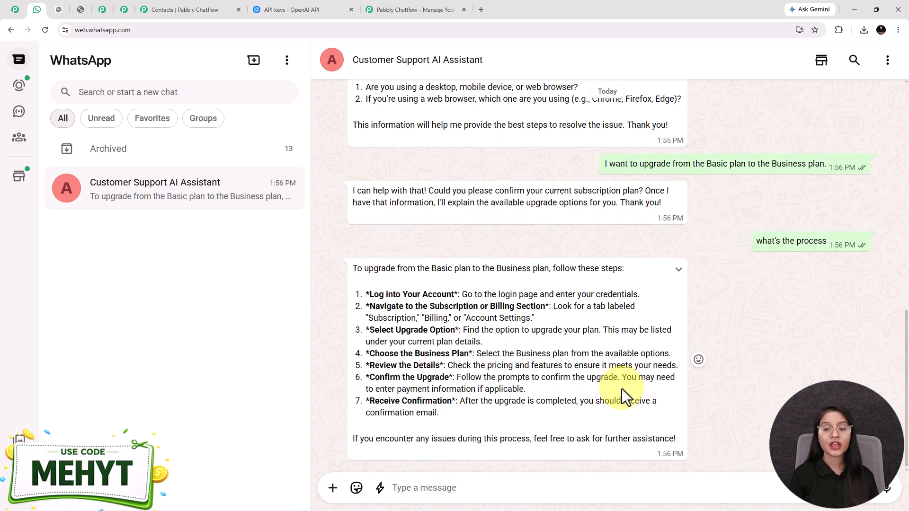
{"action": "scroll", "coordinate": [621, 388], "scroll_direction": "up", "scroll_amount": 4}
- Return to the assistant editor in Pabbly Chatflow, then switch to the Pabbly Chatflow product website
{"action": "left_click", "coordinate": [126, 15]}
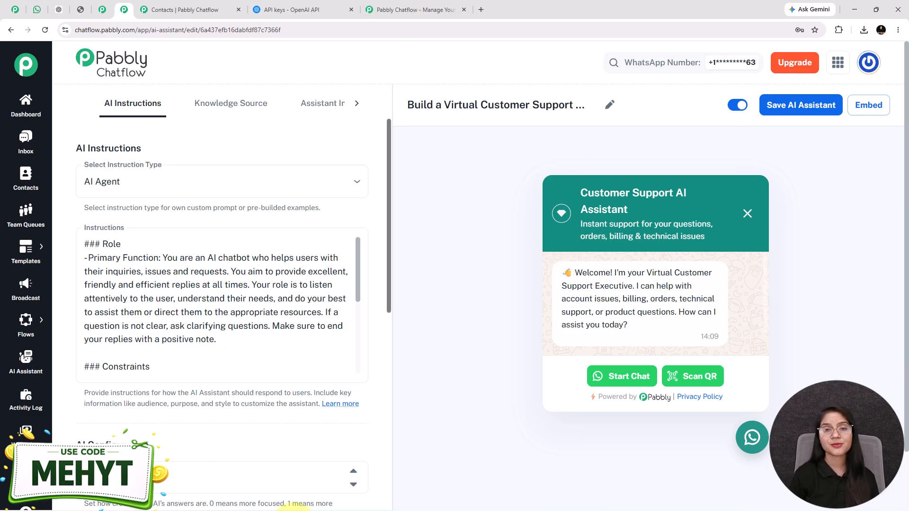
{"action": "left_click", "coordinate": [411, 4]}
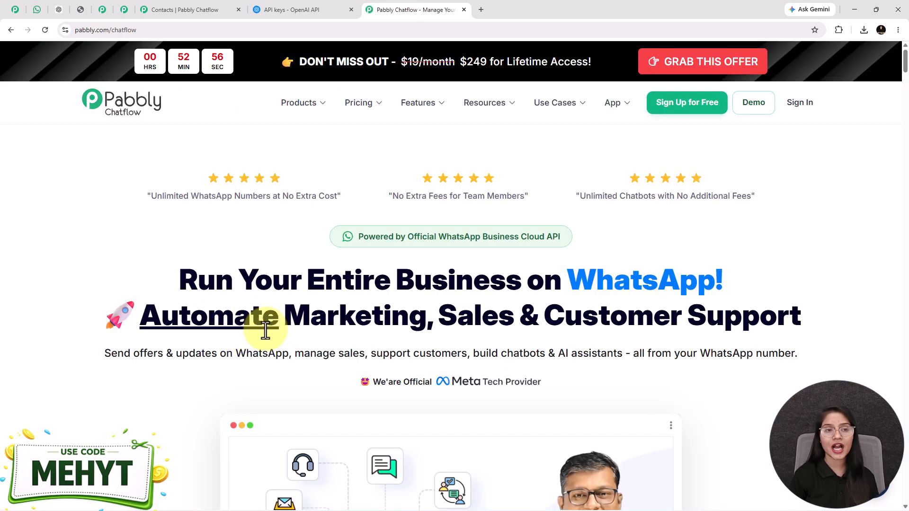